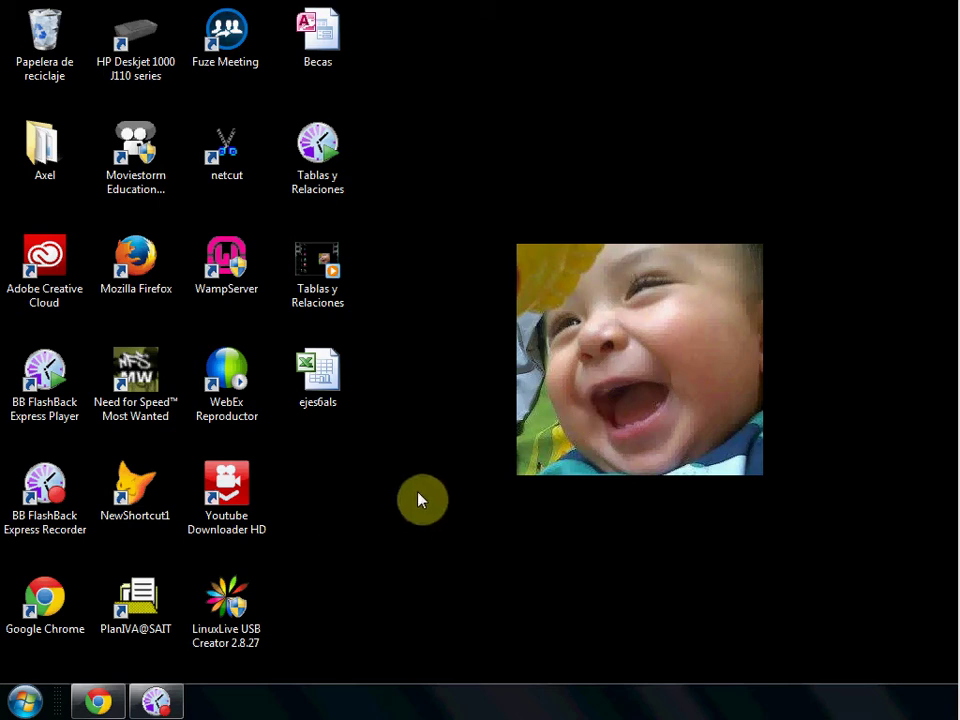
Launch Excel 2010 and resize its window to show columns A–L and rows 1–24.
left_click(26, 704)
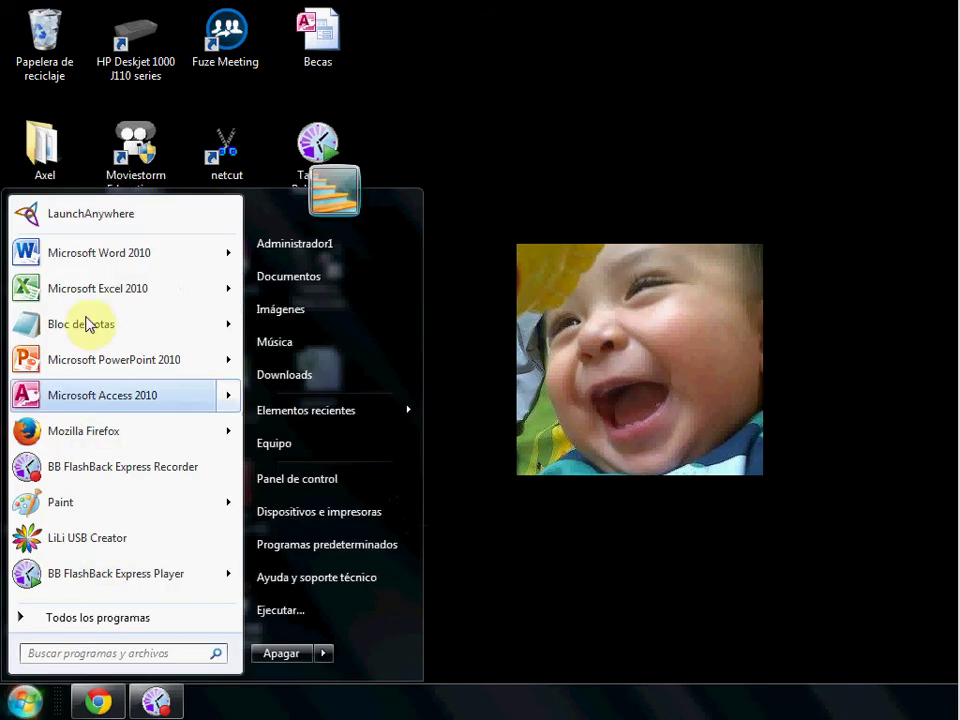
left_click(116, 294)
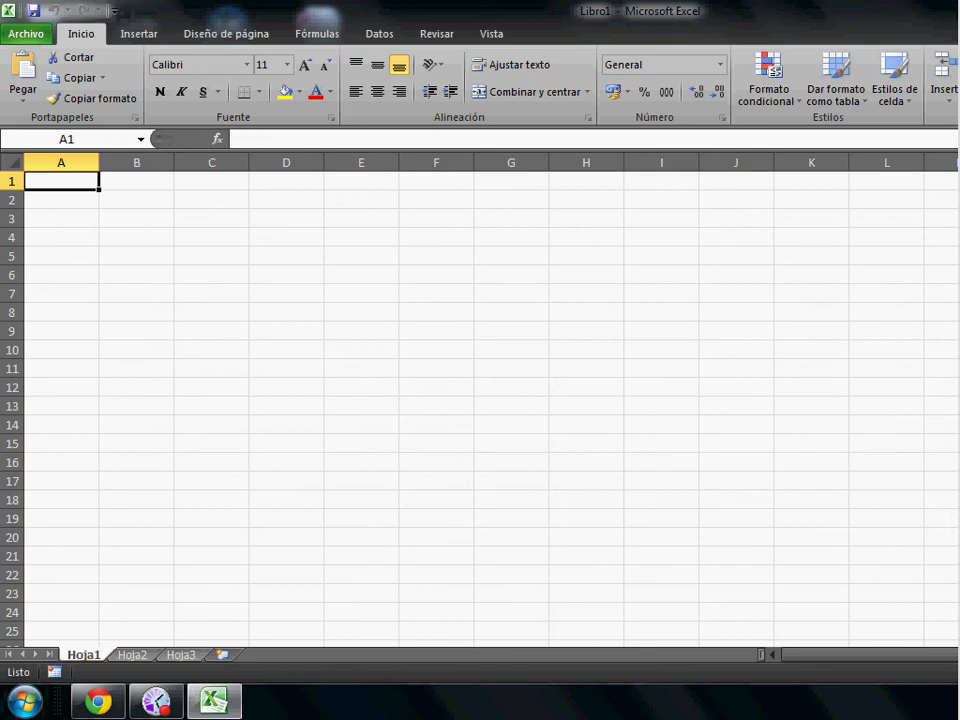
double_click(430, 12)
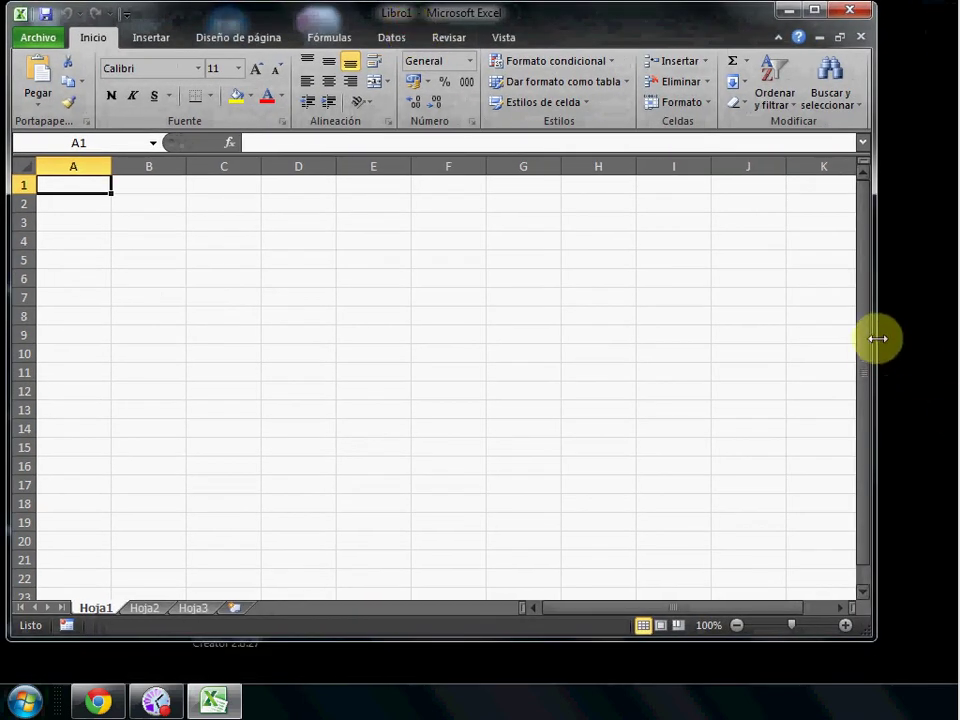
left_click_drag(877, 339, 944, 338)
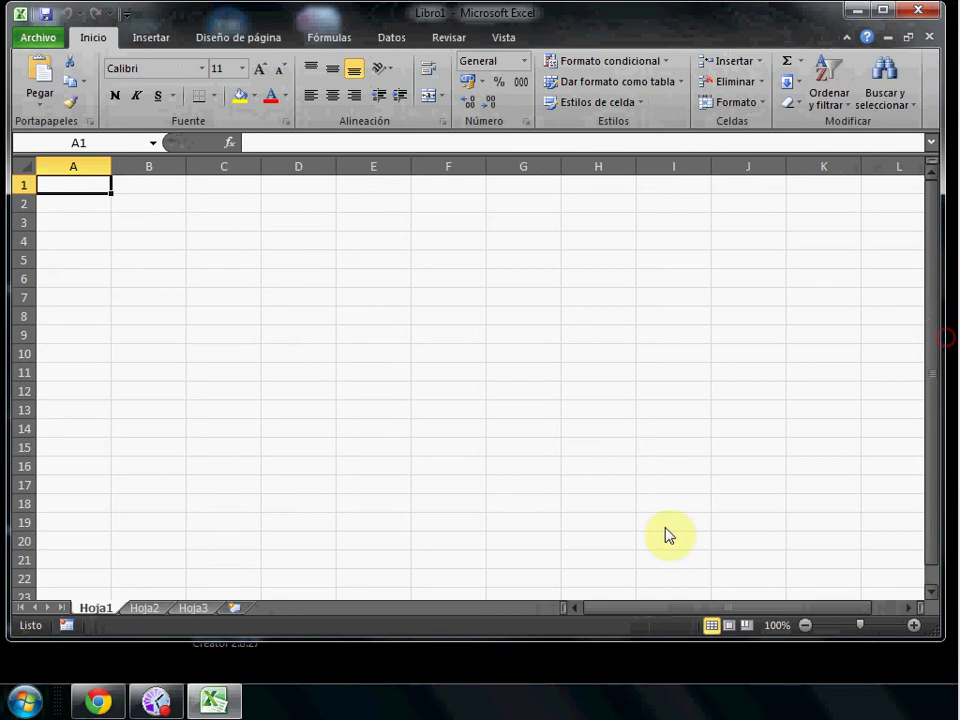
left_click_drag(525, 639, 527, 669)
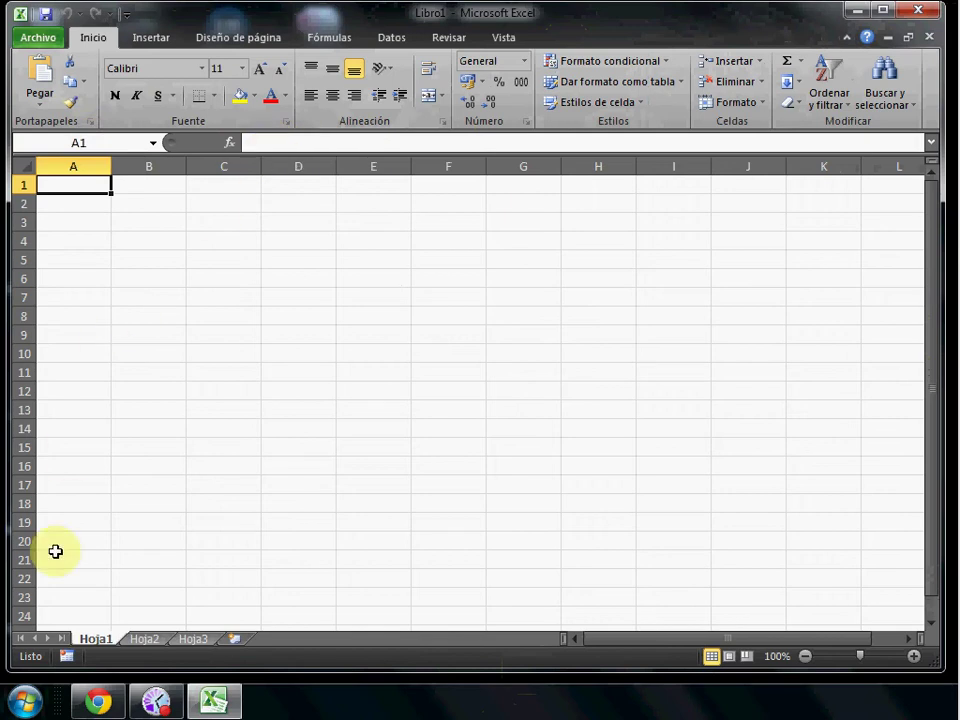
Insert a new worksheet Hoja4, then delete it again.
left_click(238, 641)
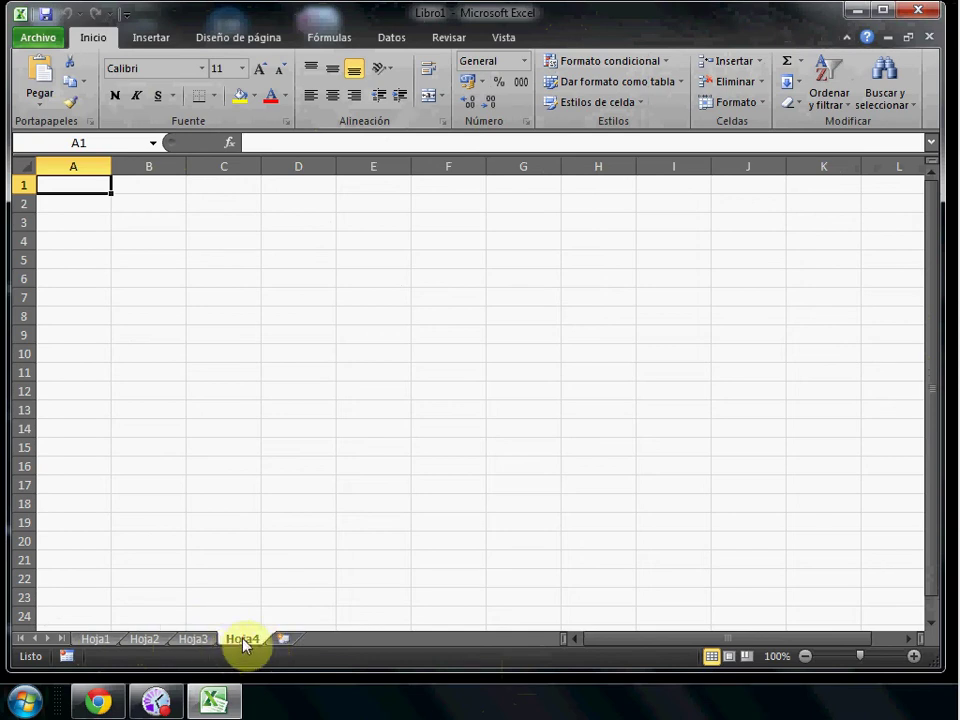
right_click(243, 641)
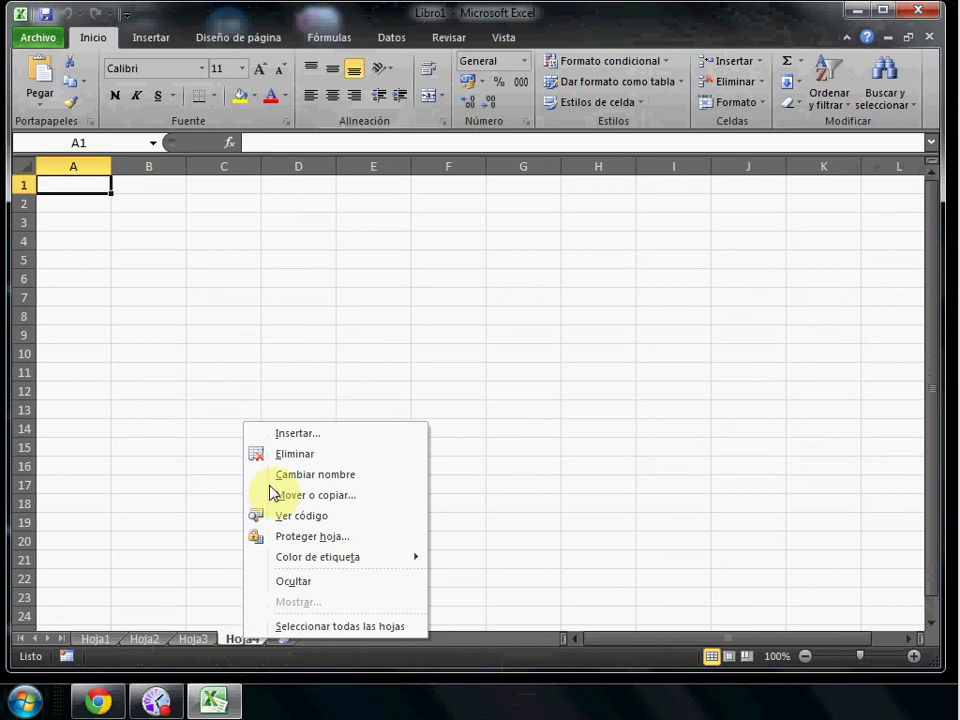
left_click(300, 455)
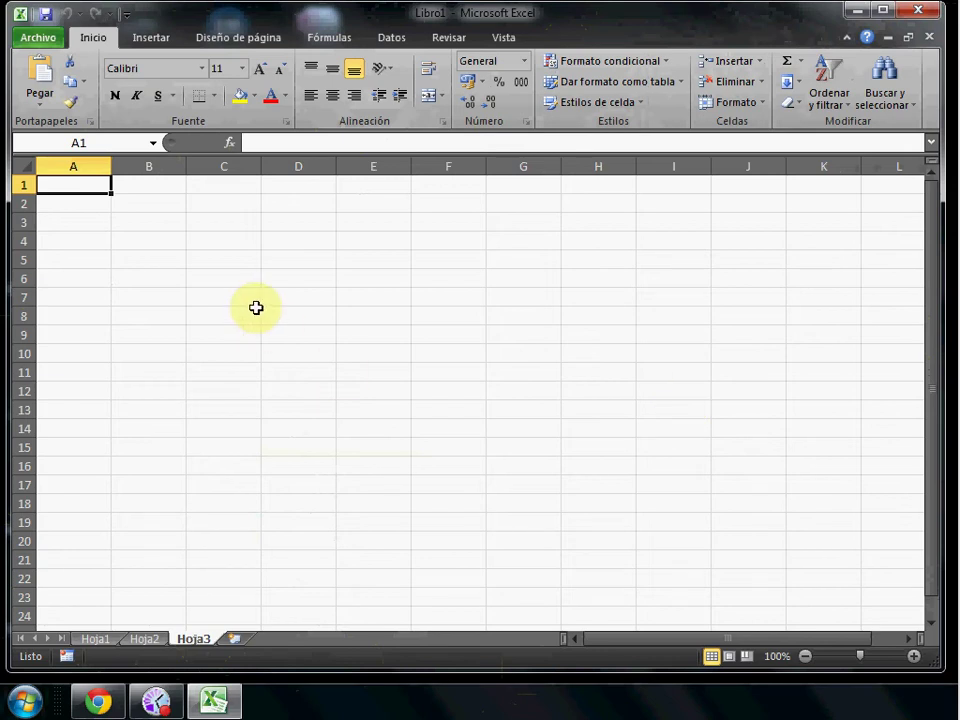
key("ctrl+space")
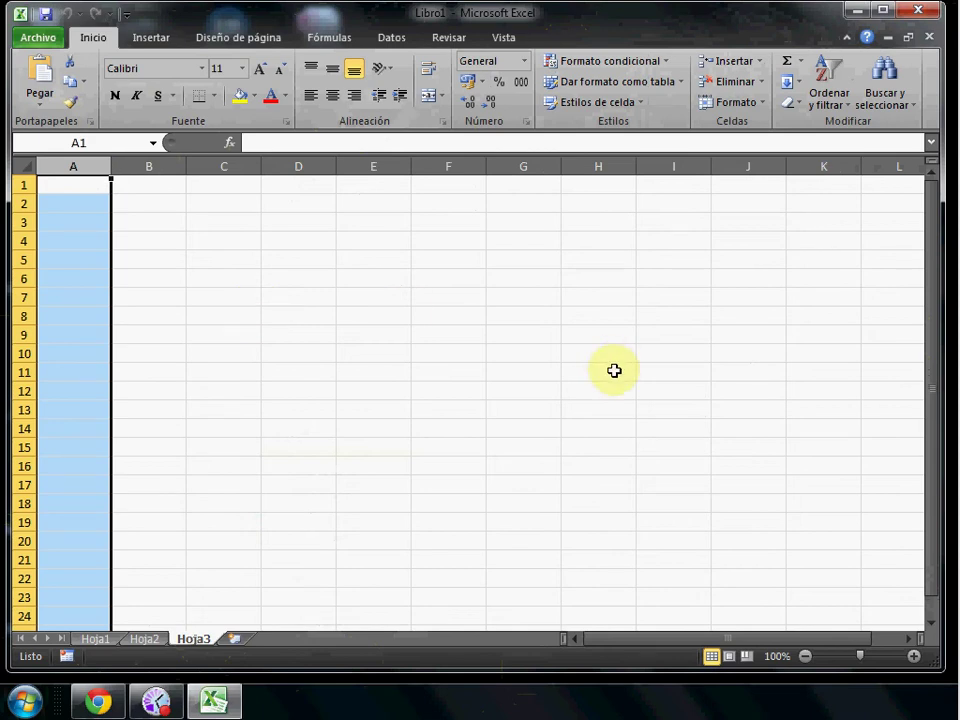
left_click(297, 297)
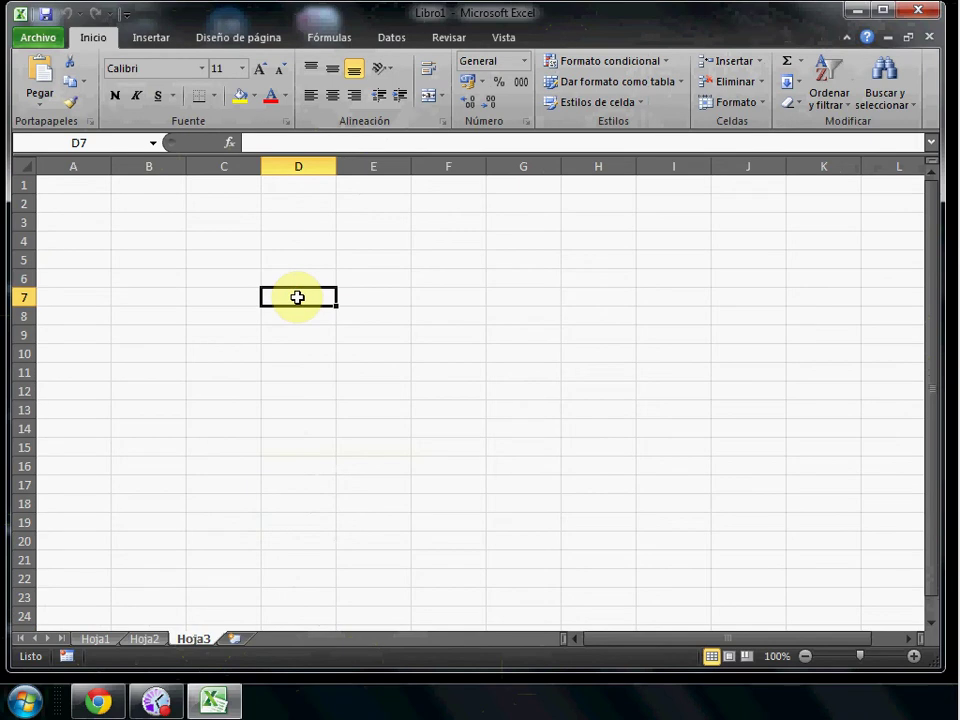
left_click(212, 245)
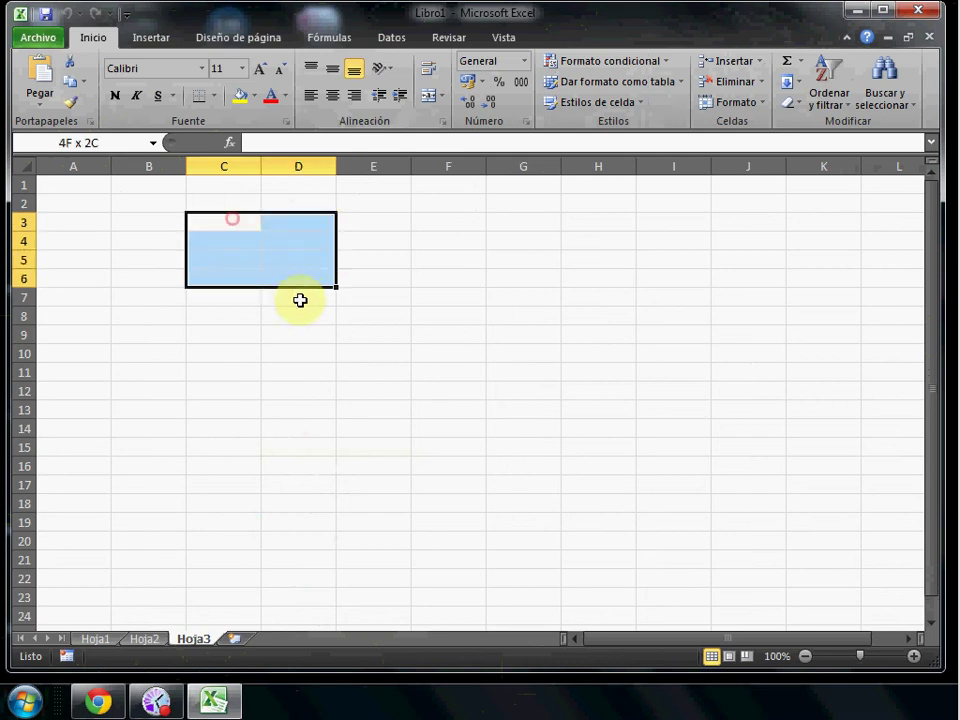
left_click_drag(229, 218, 300, 300)
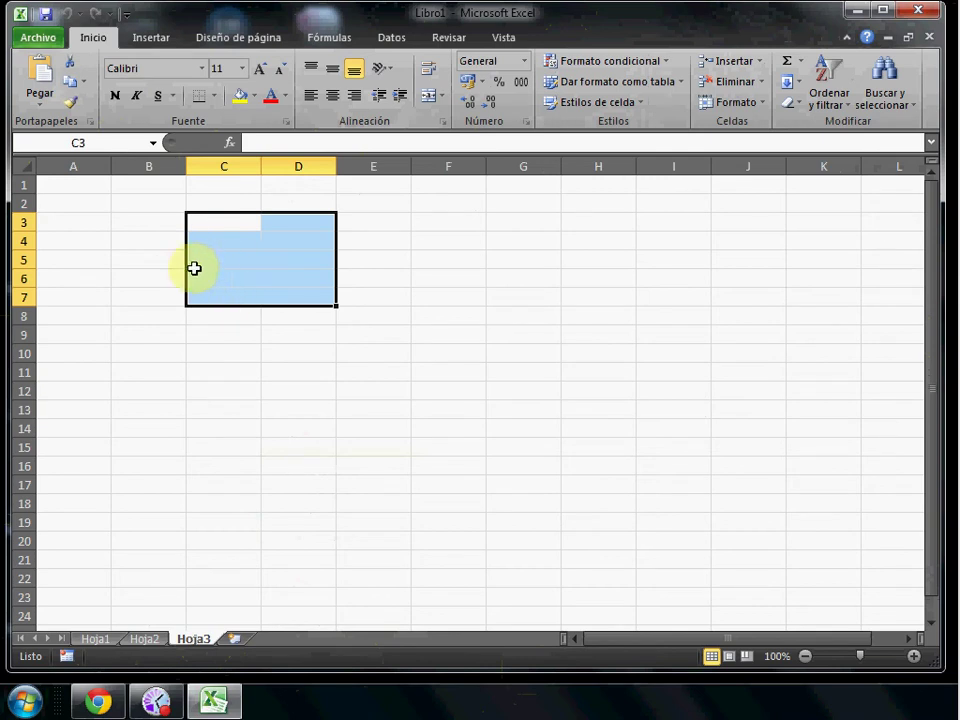
left_click(75, 184)
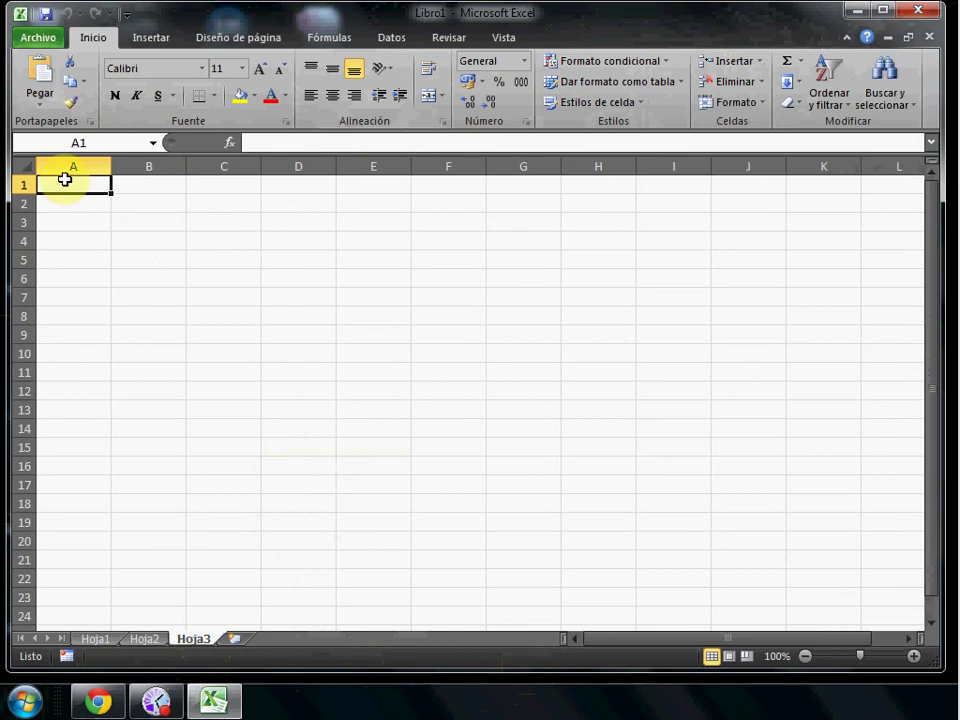
Define the name 'ax' for cell A1 in the Name Box and confirm it by reselecting A1.
left_click(104, 144)
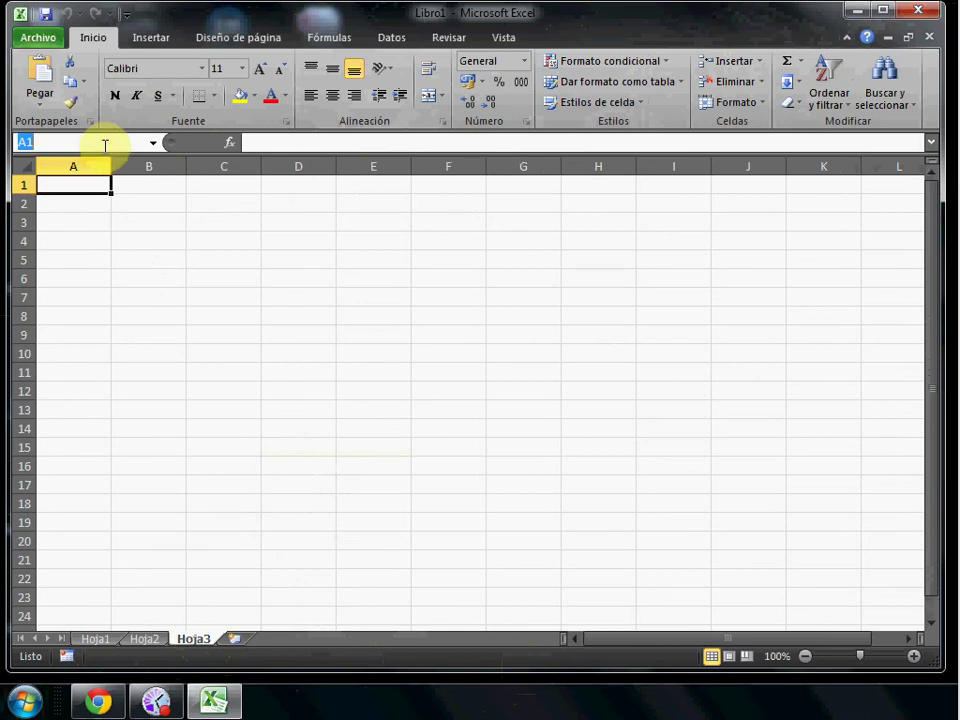
type("axel")
key("Return")
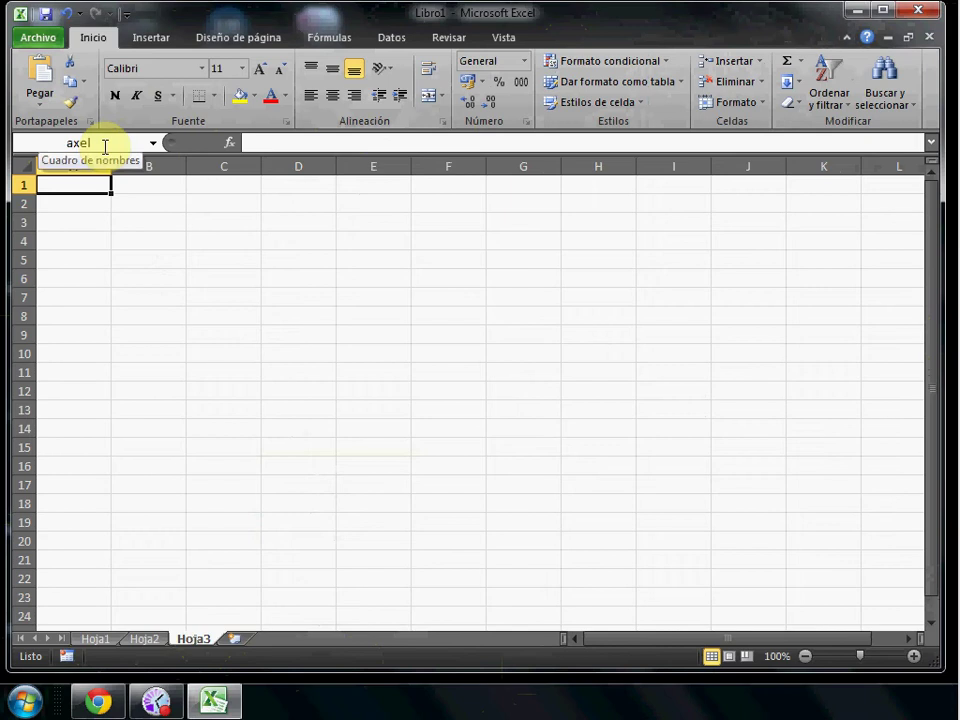
left_click(227, 271)
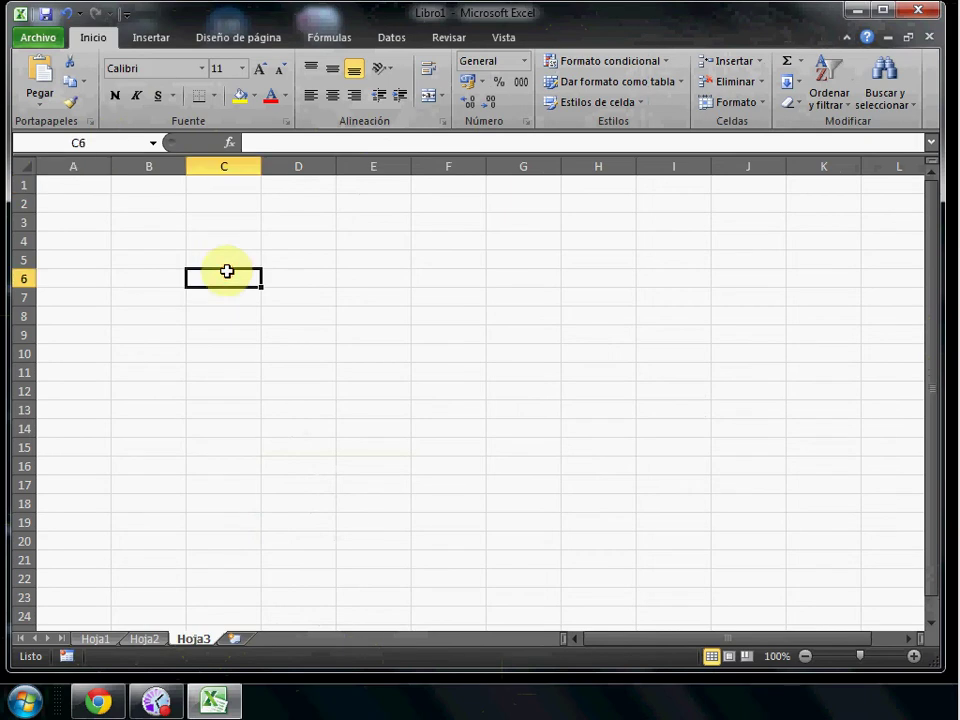
left_click(77, 185)
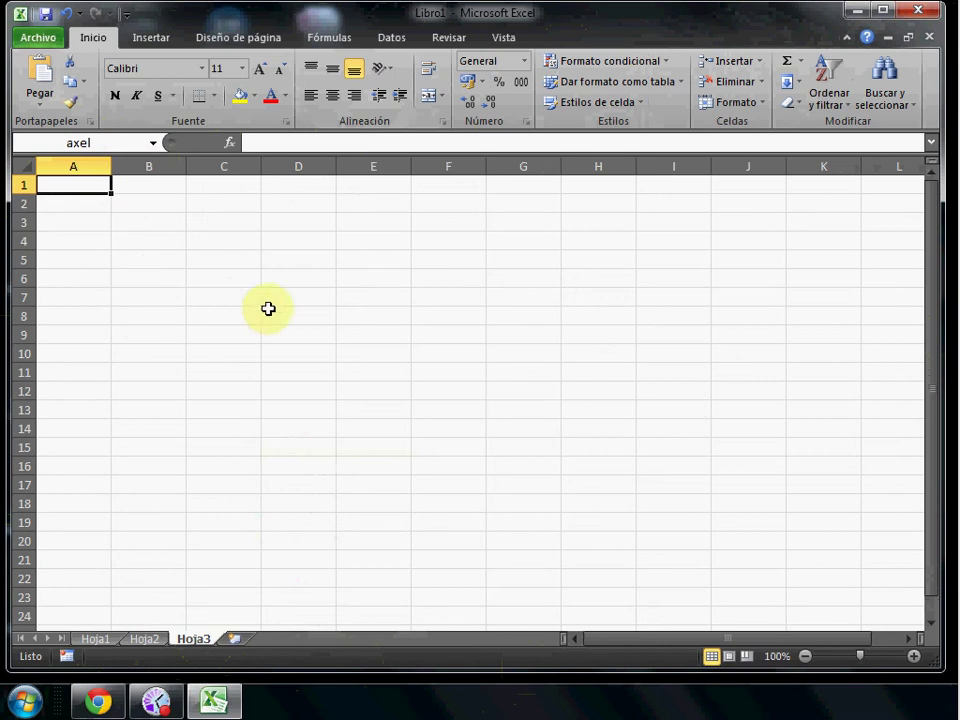
left_click(145, 218)
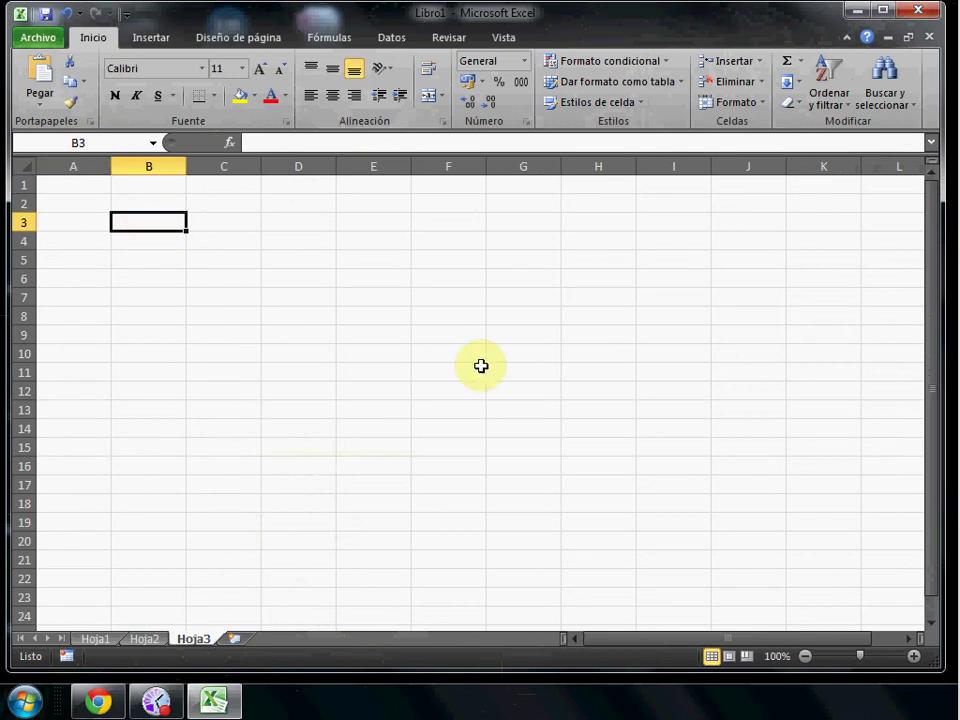
Enter the No. header in B3 with 1 and 2 beneath it, and select them.
type("No.")
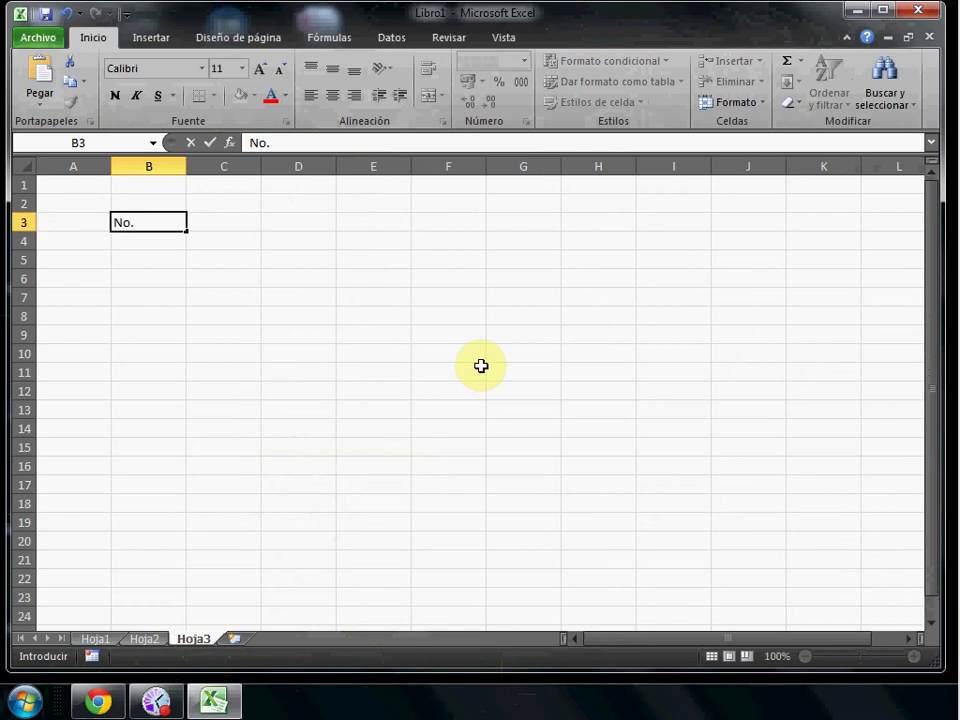
key("Return")
type("1")
key("Return")
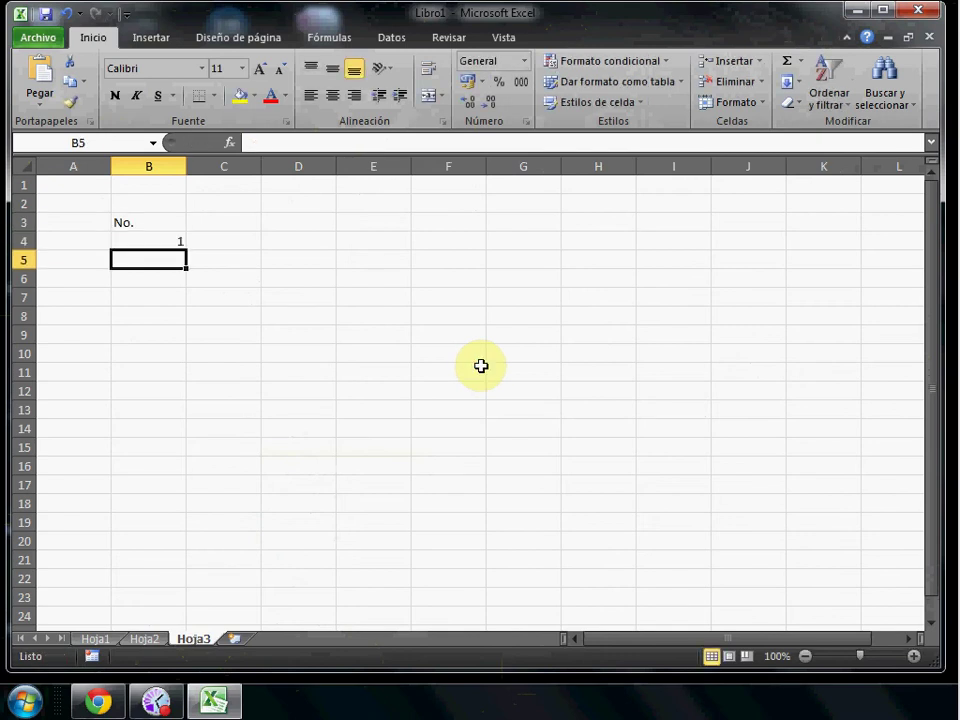
type("2")
key("Return")
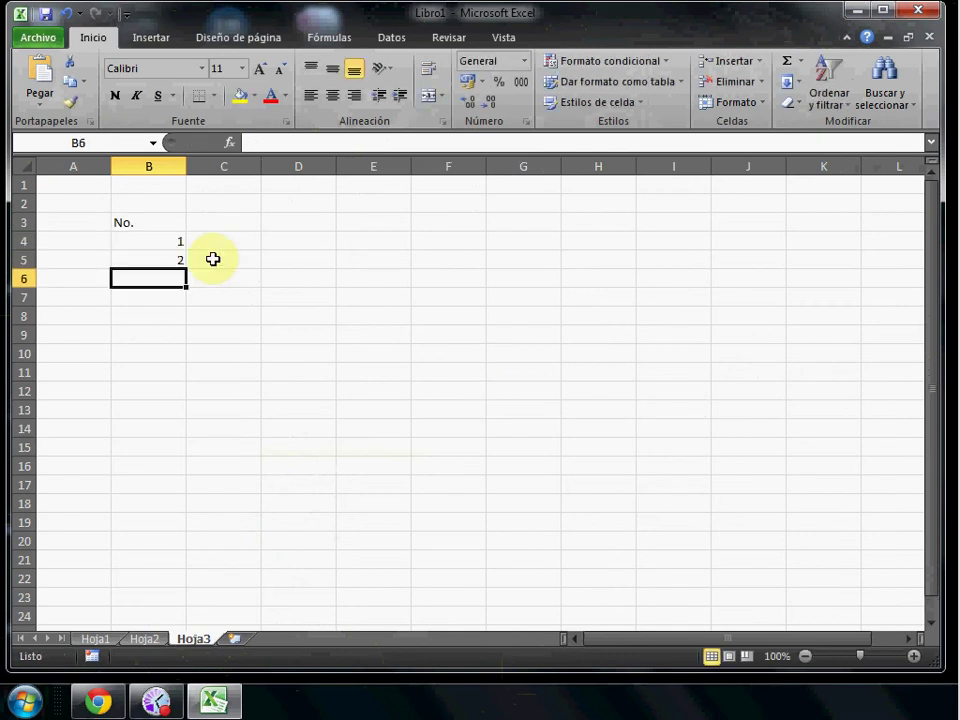
left_click_drag(170, 242, 173, 416)
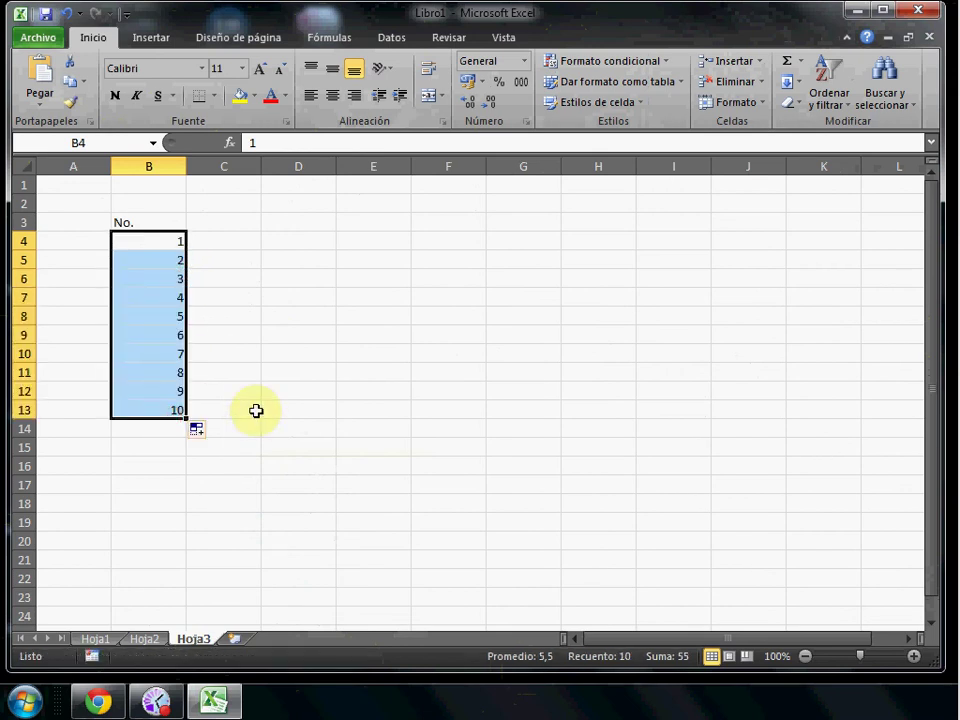
Change B4:B5 to 10 and 20 and fill the series down to B13.
left_click(142, 237)
type("10")
key("Return")
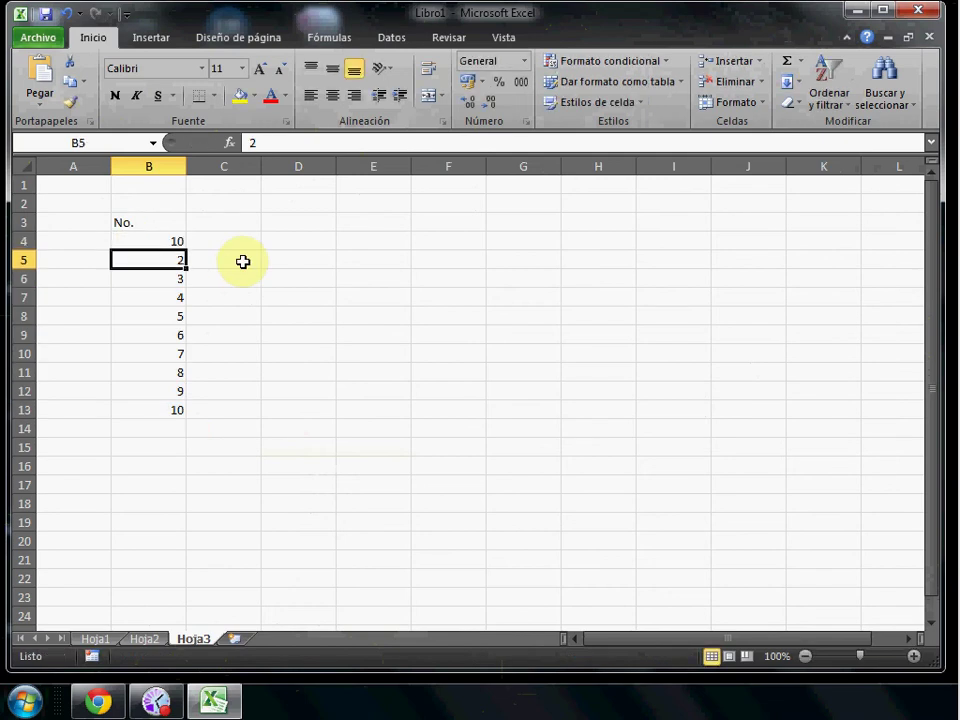
type("2")
key("Return")
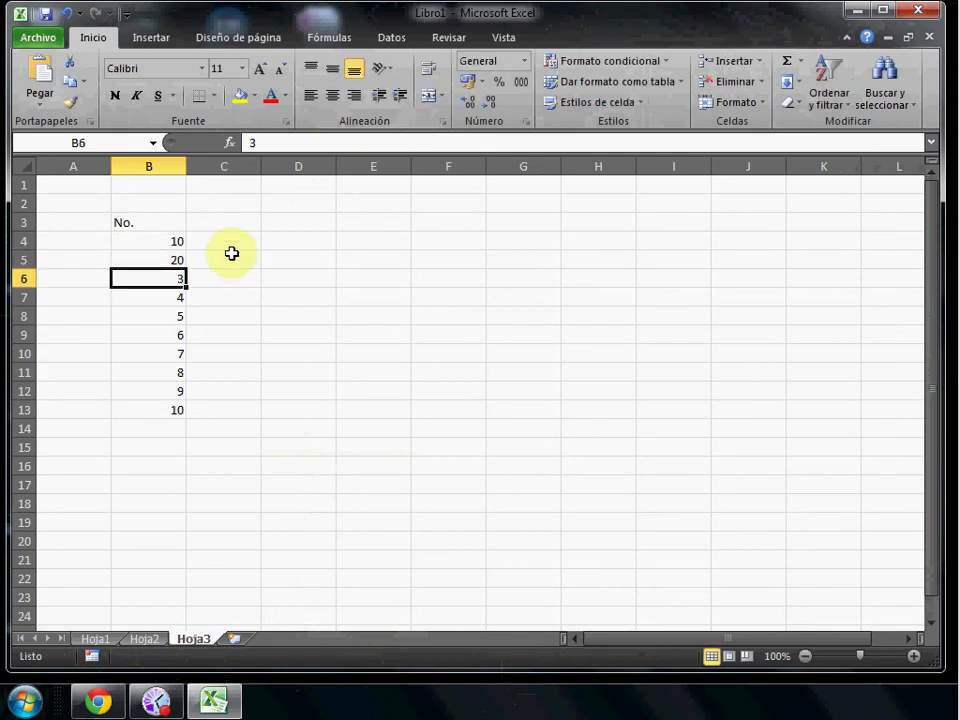
left_click(176, 241)
left_click_drag(175, 250, 180, 262)
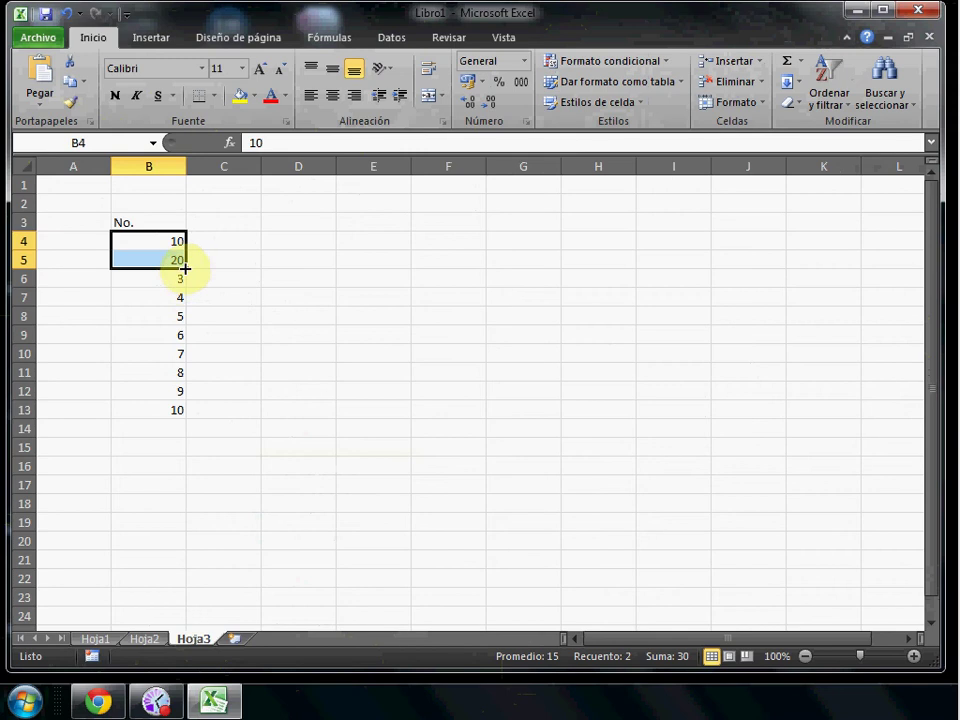
double_click(185, 268)
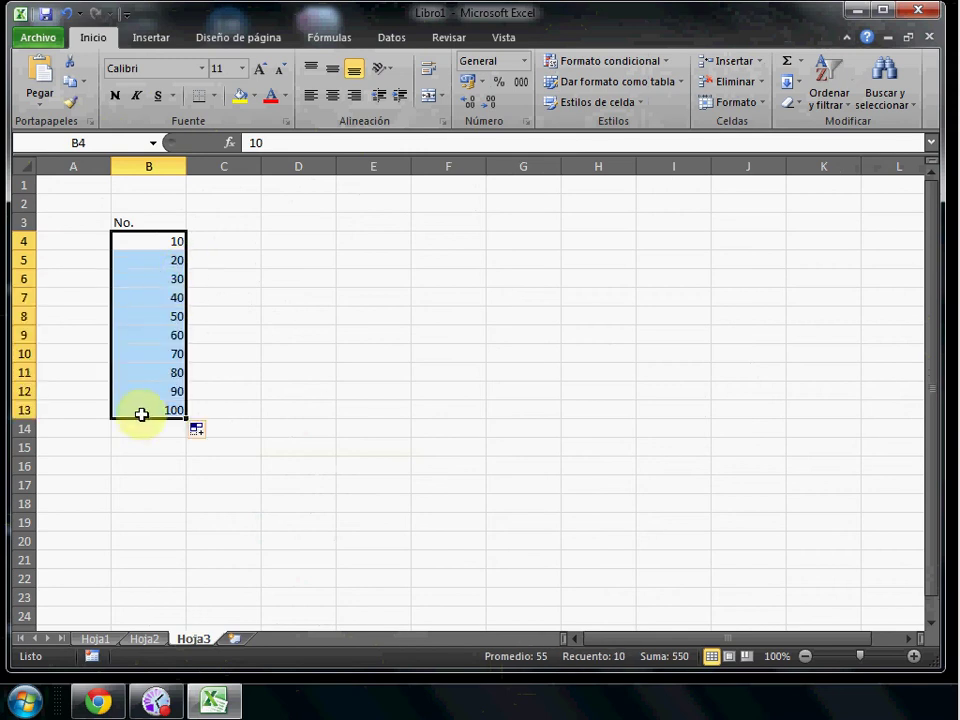
Rewrite B4:B5 as 100 and 200 and fill the series down to B13.
left_click(151, 244)
type("1")
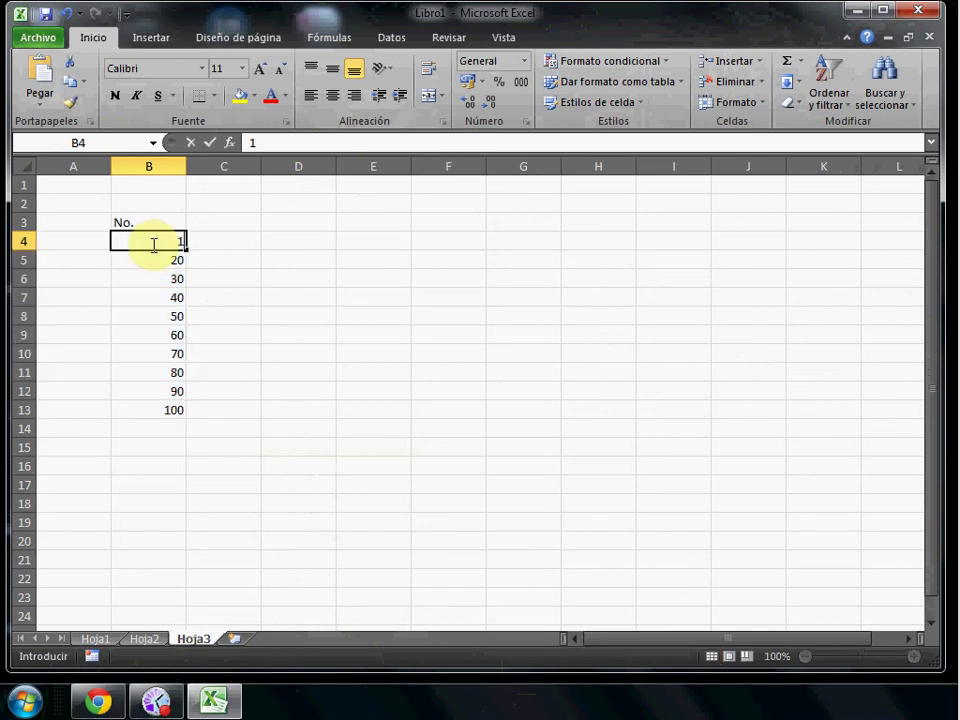
type("00")
key("Return")
type("200")
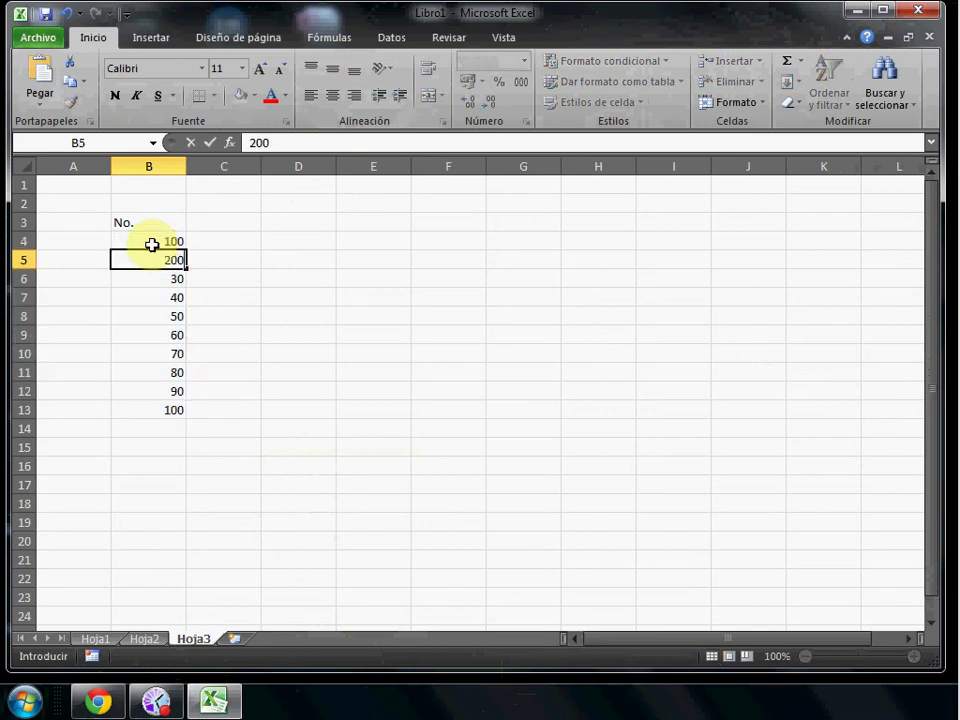
left_click_drag(164, 241, 174, 258)
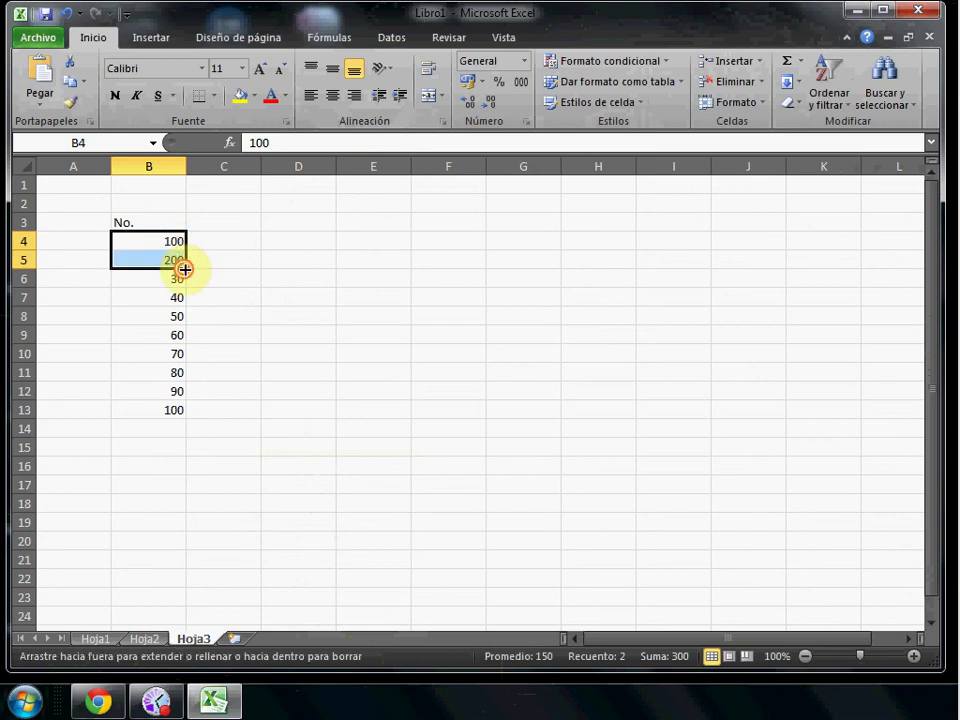
double_click(186, 268)
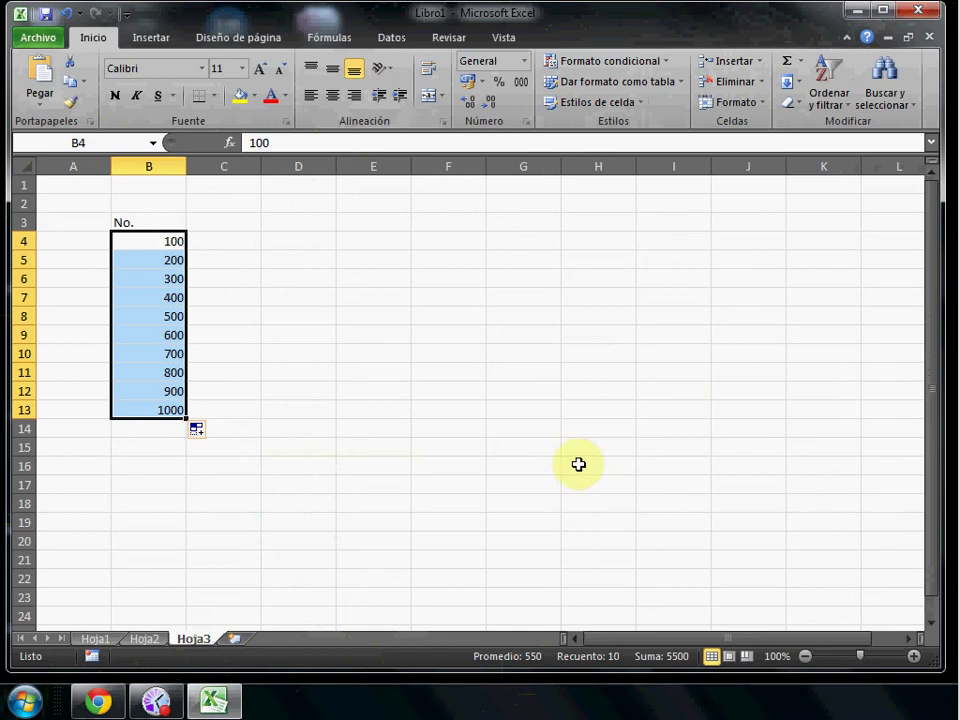
Enter 1 and 2 in F14:G14 and extend the row series right to 5 and left to -1.
left_click(455, 427)
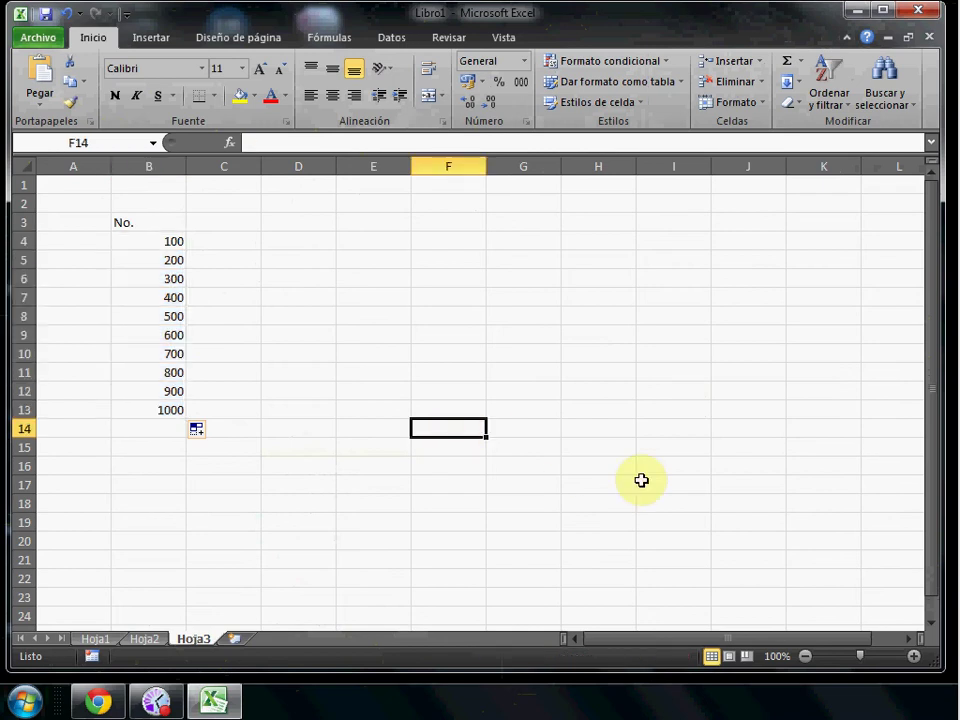
type("1")
key("Tab")
type("2")
key("Tab")
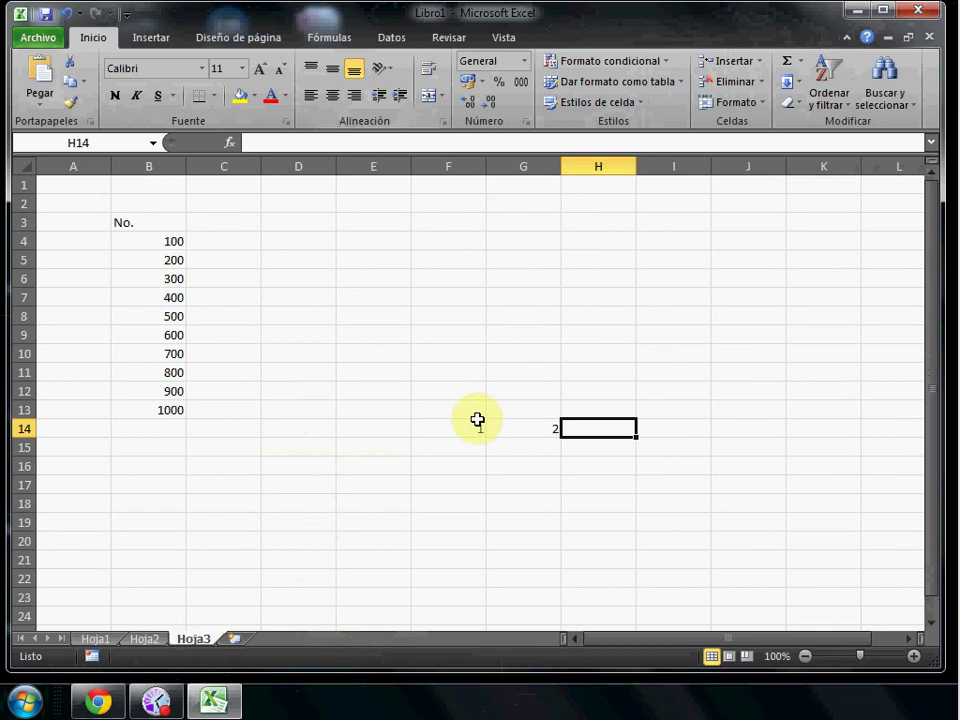
left_click_drag(465, 428, 775, 452)
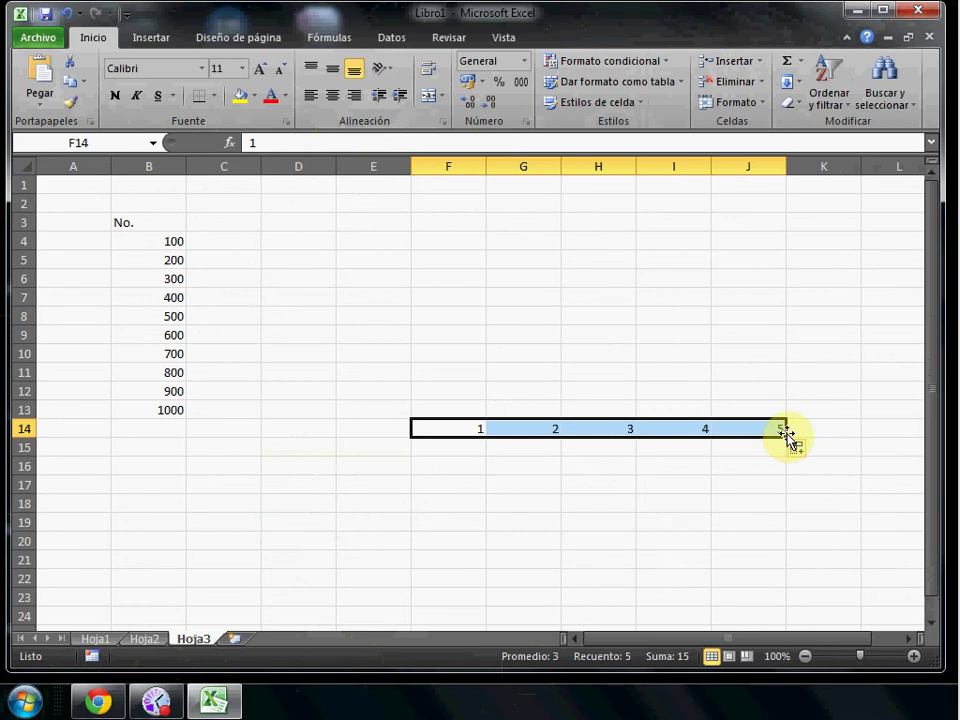
left_click_drag(786, 437, 296, 435)
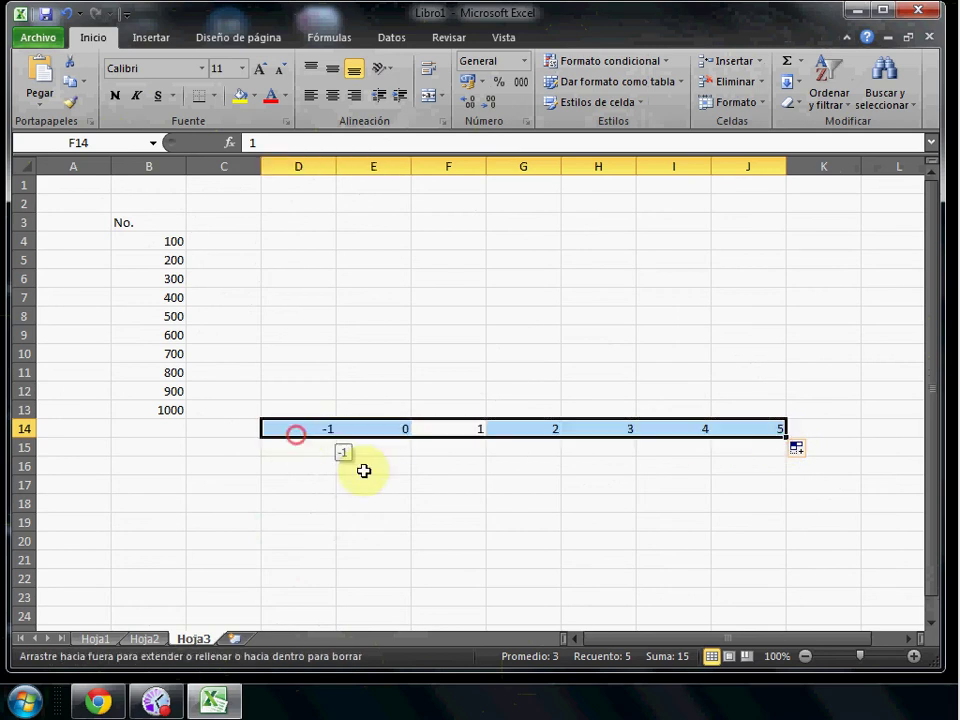
Enter 2 in F15, fill column F upward to -6, then delete the test block.
left_click(466, 448)
type("2")
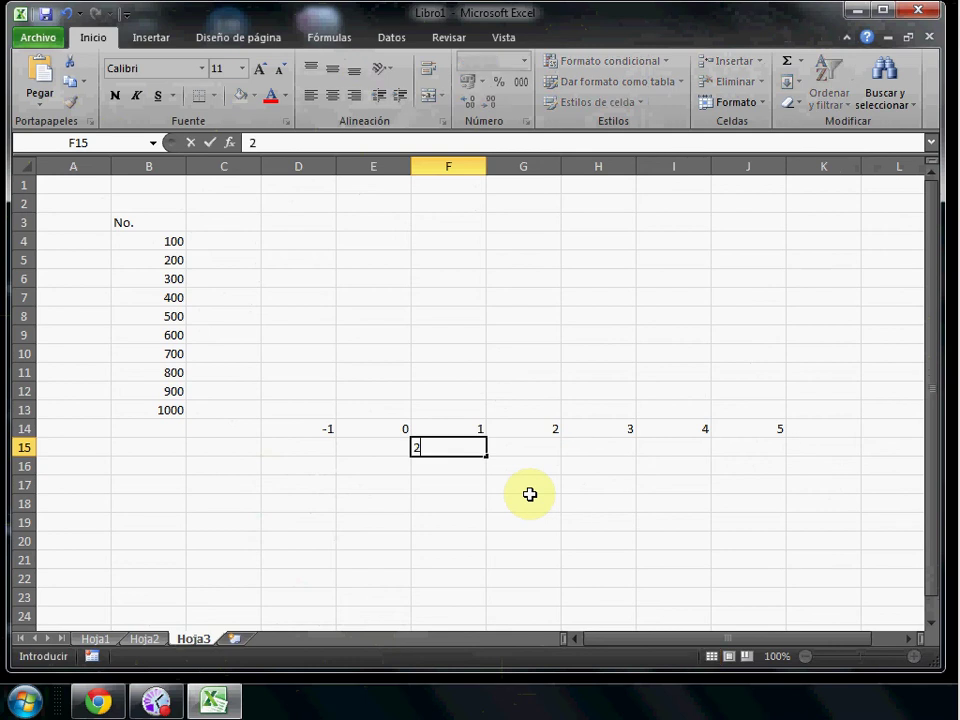
key("Return")
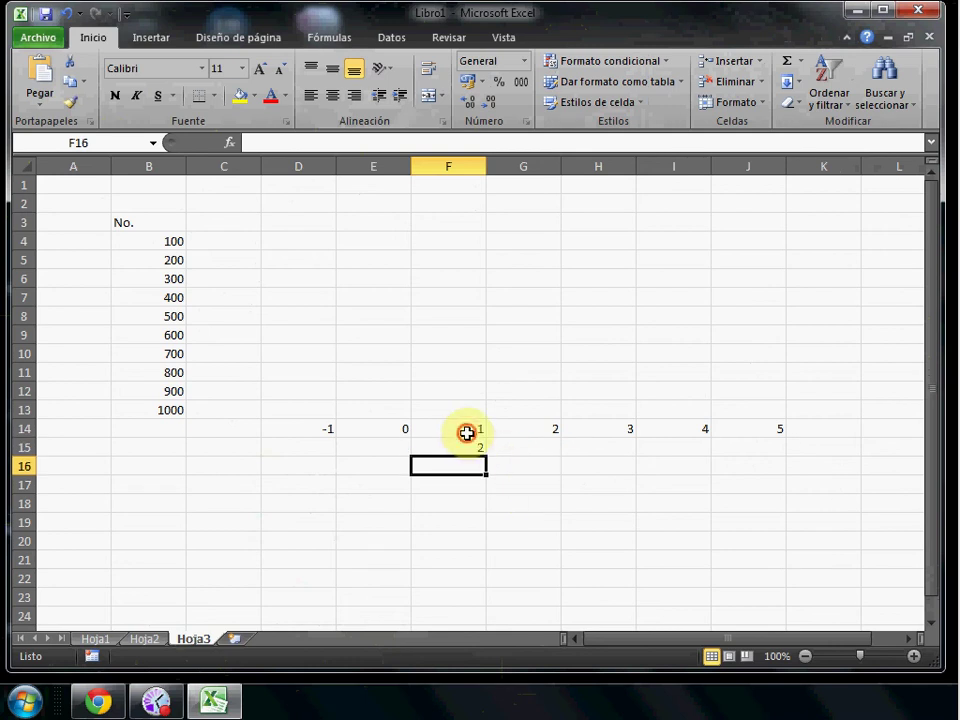
mouse_move(467, 435)
left_mouse_down()
mouse_move(463, 452)
mouse_move(489, 293)
left_mouse_up()
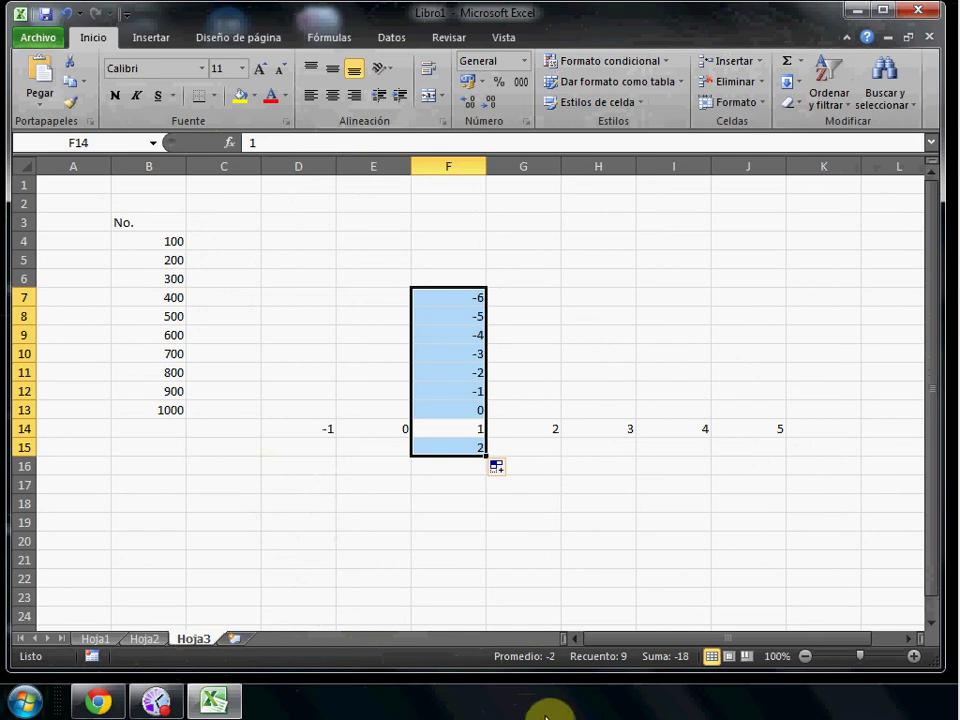
left_click_drag(789, 469, 372, 261)
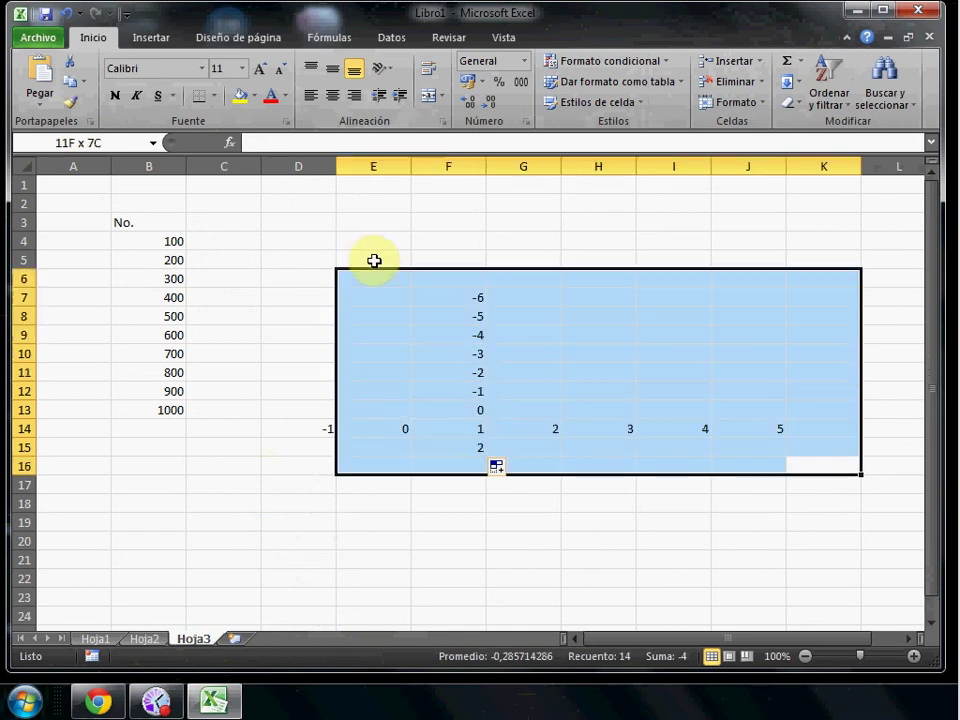
key("Delete")
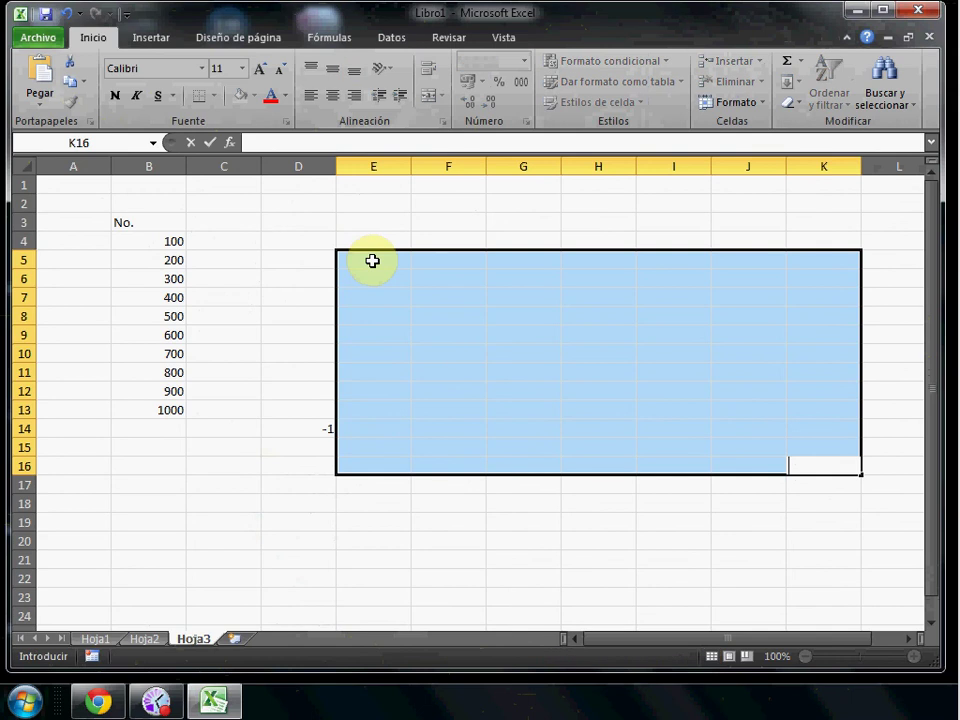
left_click(317, 422)
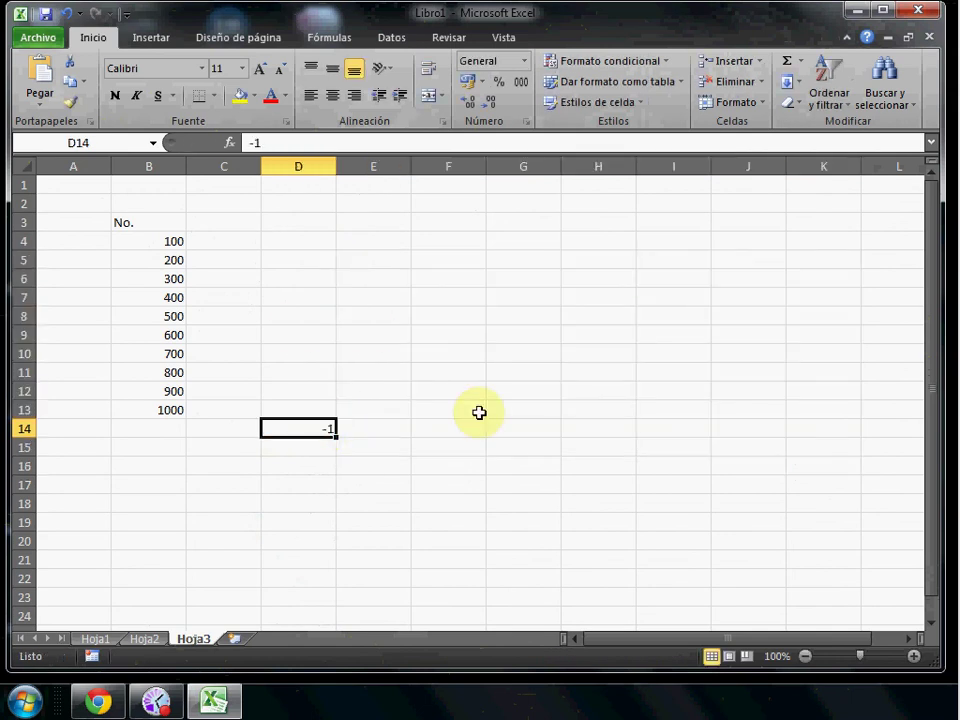
Add the headers Mes in C3 and Ingresos in D3.
left_click(216, 222)
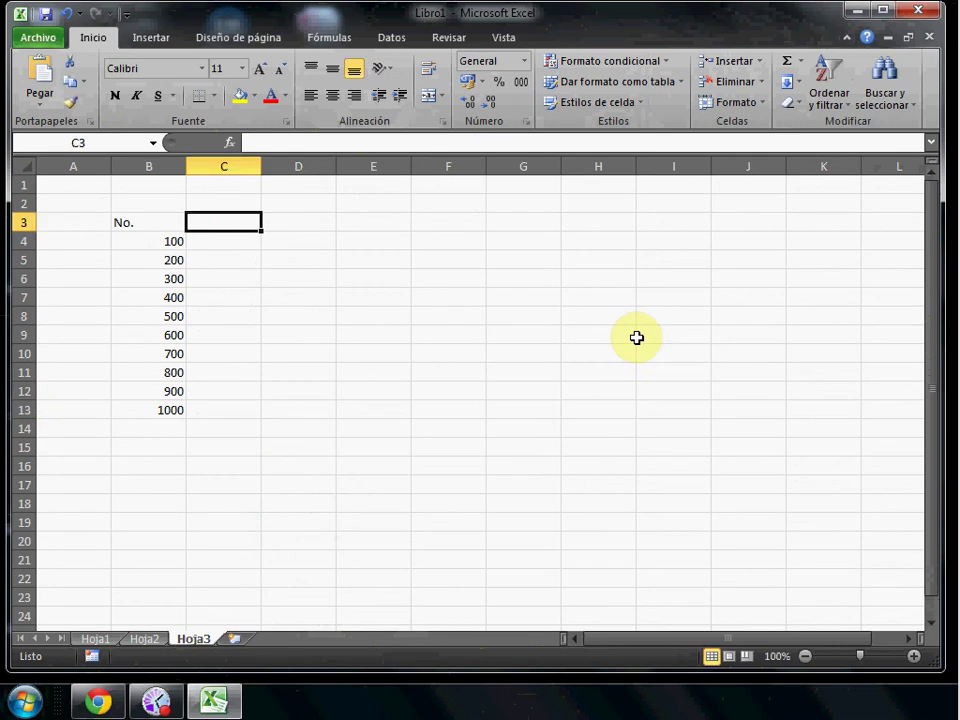
type("Mes")
key("Return")
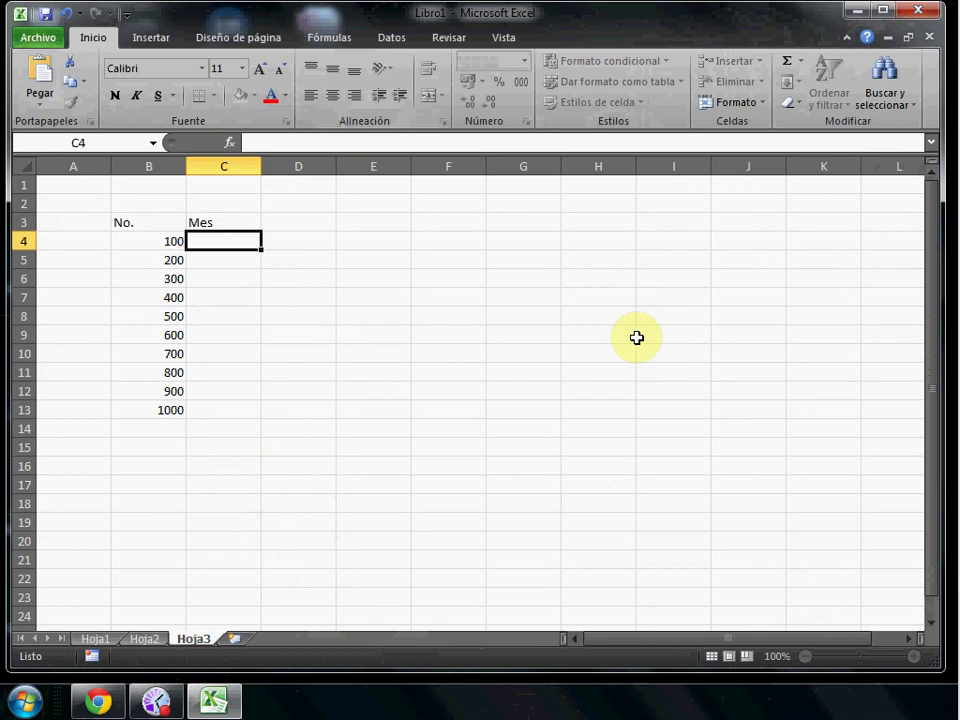
key("Up")
key("Right")
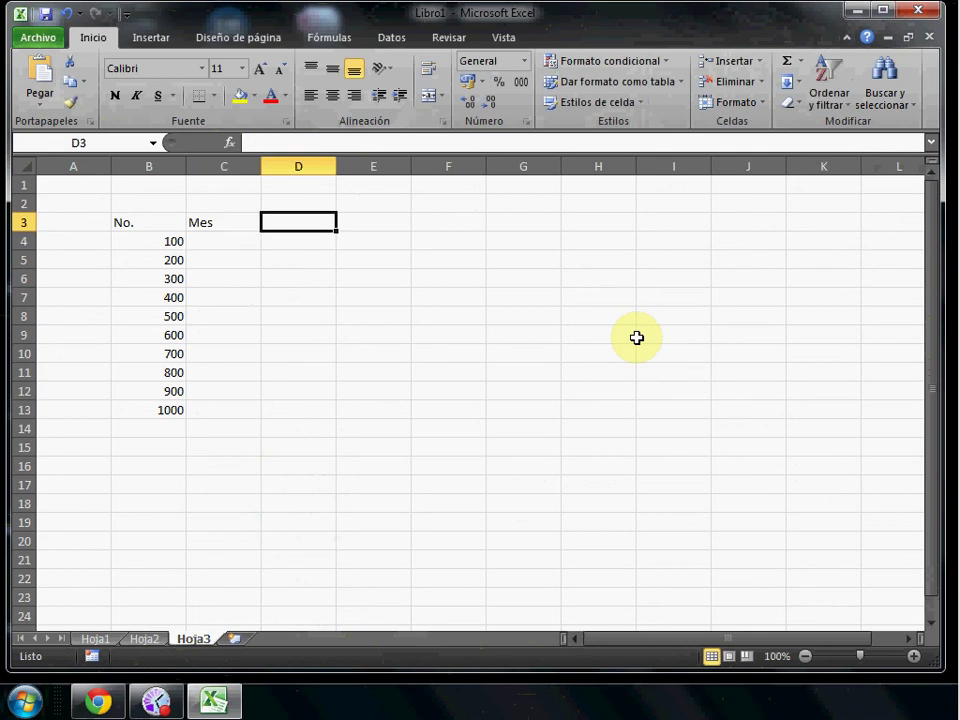
type("Ingresos")
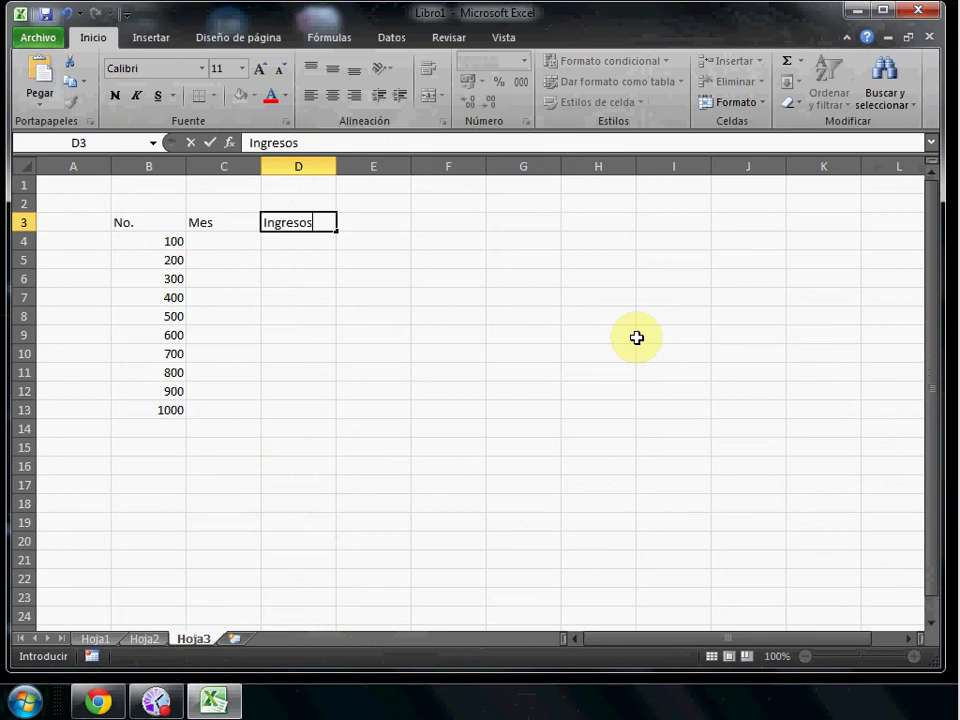
key("Return")
Enter Enero in C4 and Febrero in C5.
key("Left")
type("A")
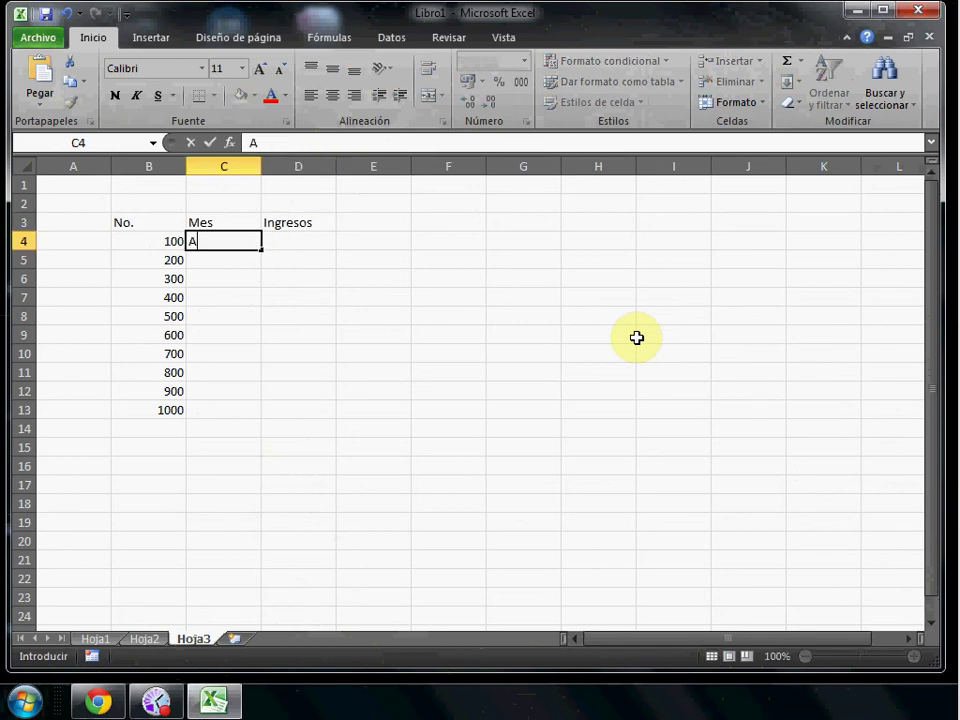
type("ero")
key("Return")
type("Fe")
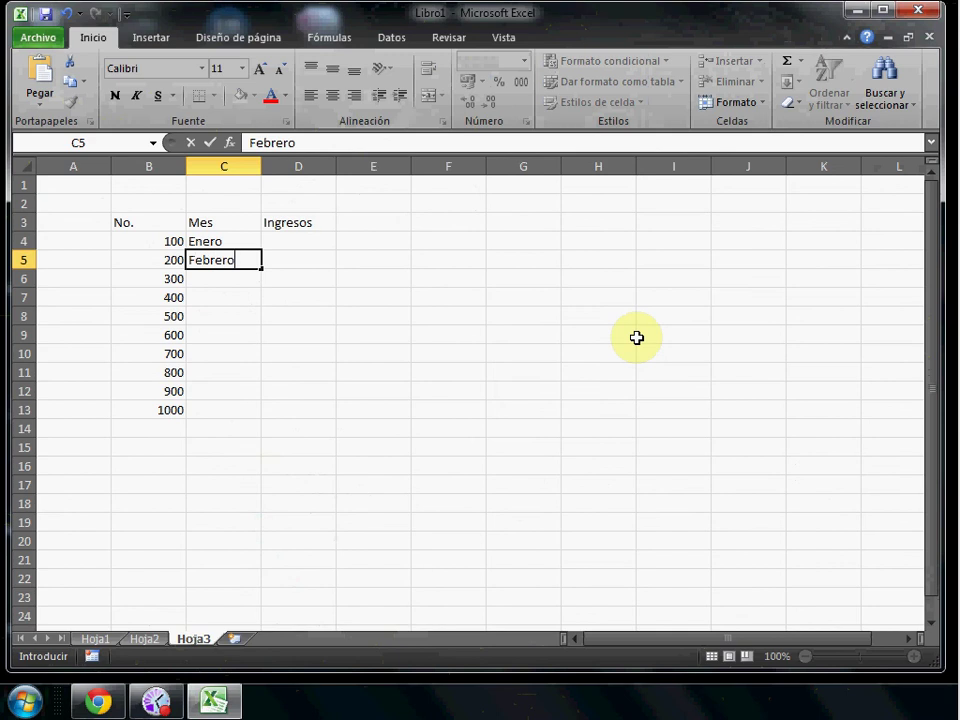
key("Return")
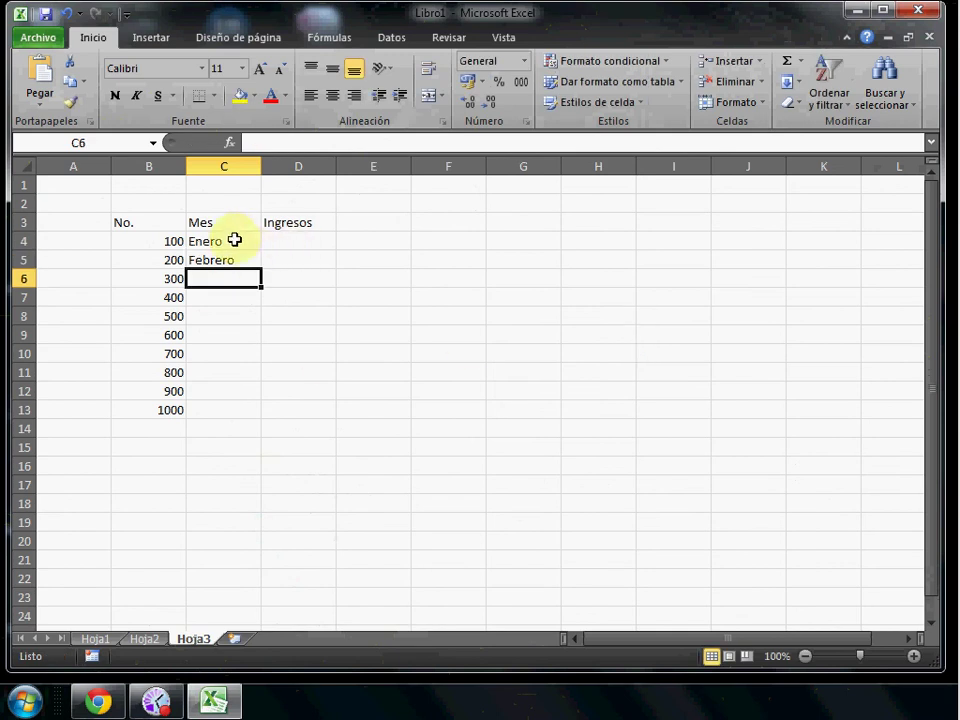
Fill months Enero–Octubre to C13 and Ingresos 4500–14400 in steps of 1100 to D13.
left_click_drag(233, 241, 260, 414)
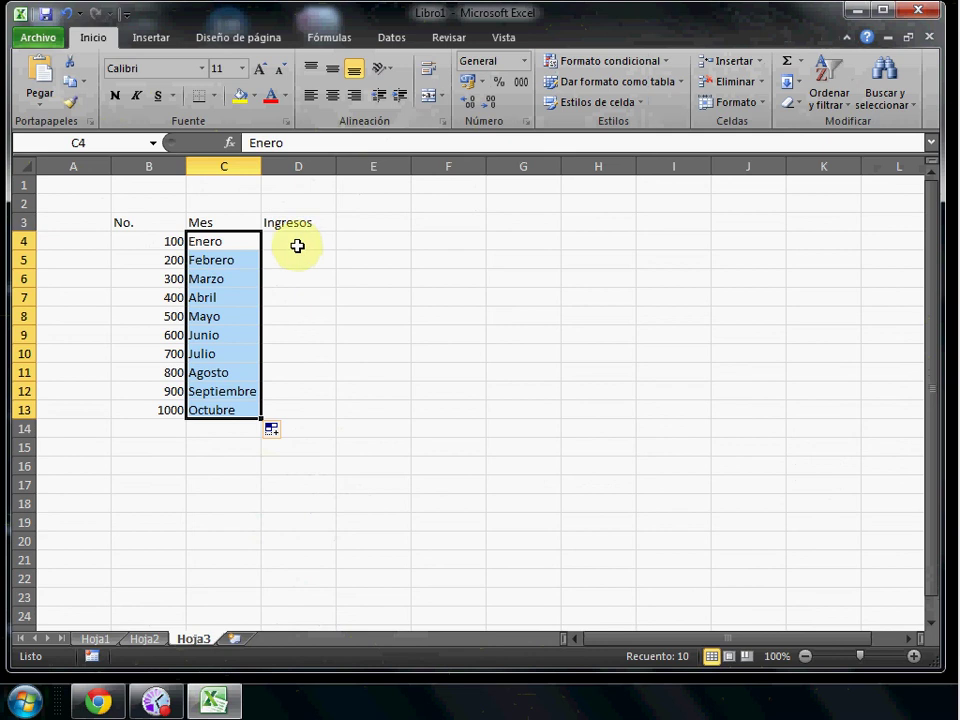
left_click(297, 245)
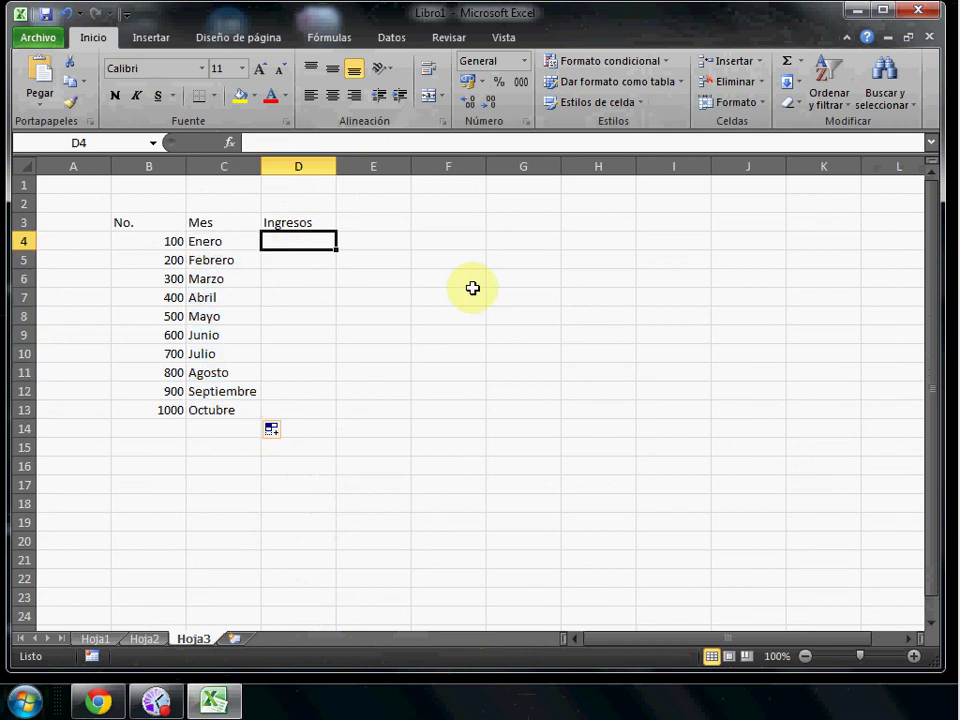
type("4500")
key("Return")
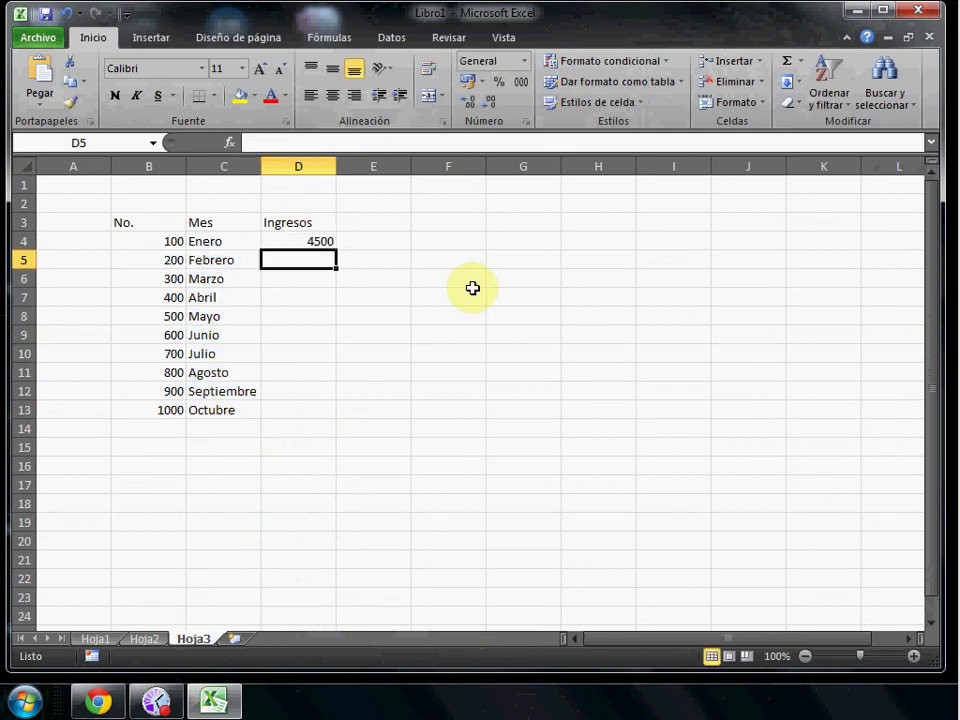
type("5600")
key("Return")
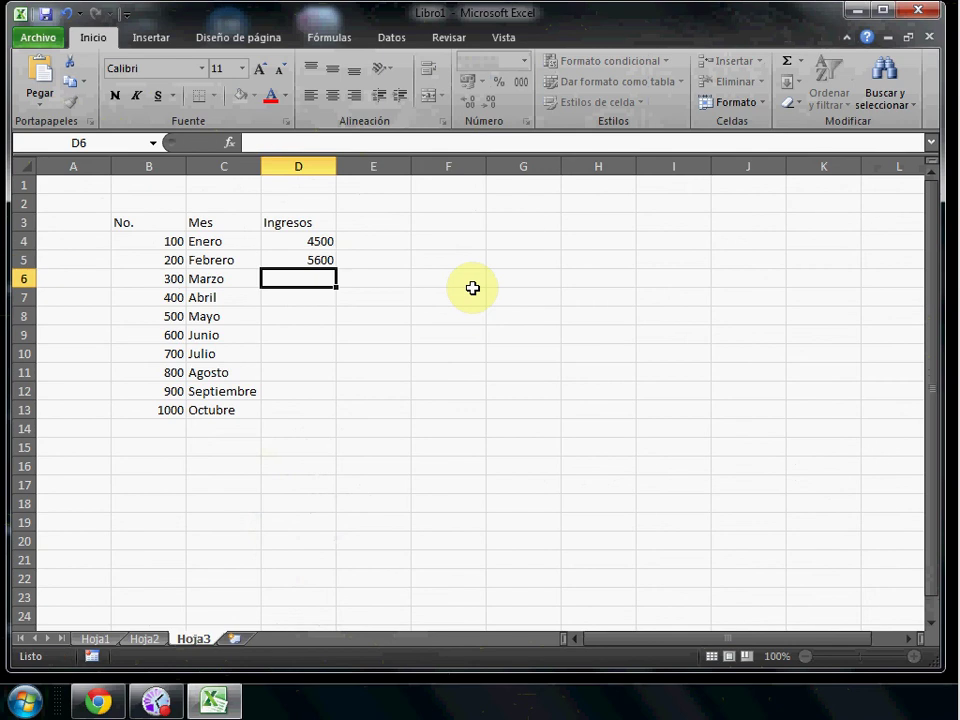
mouse_move(296, 242)
left_mouse_down()
mouse_move(330, 275)
mouse_move(318, 416)
left_mouse_up()
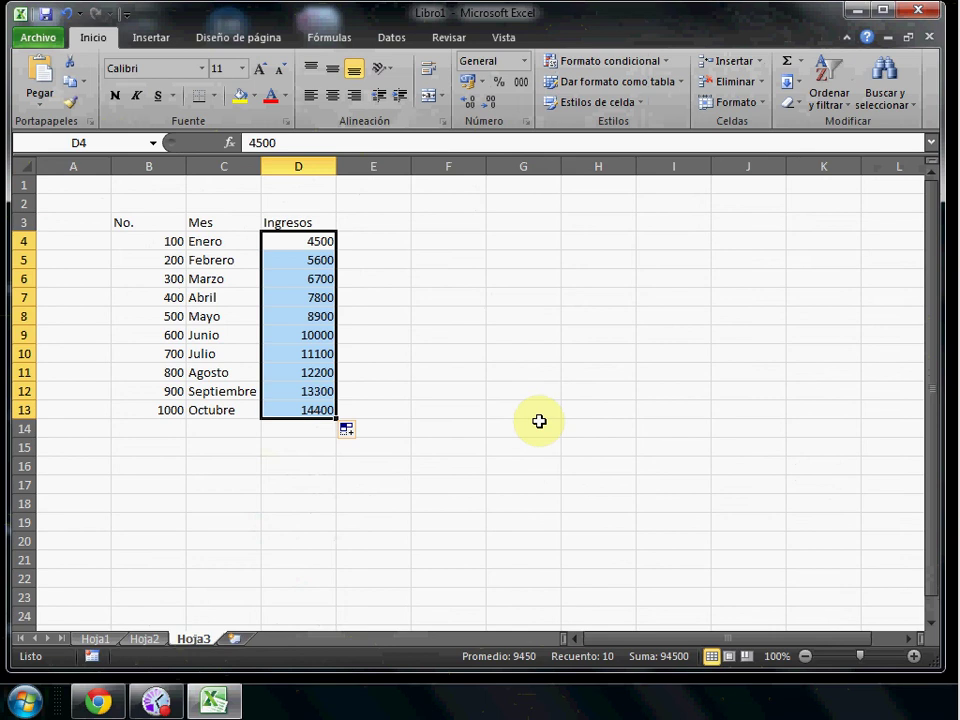
Format D4:D13 as Moneda currency with the Q symbol and 2 decimals.
right_click(289, 271)
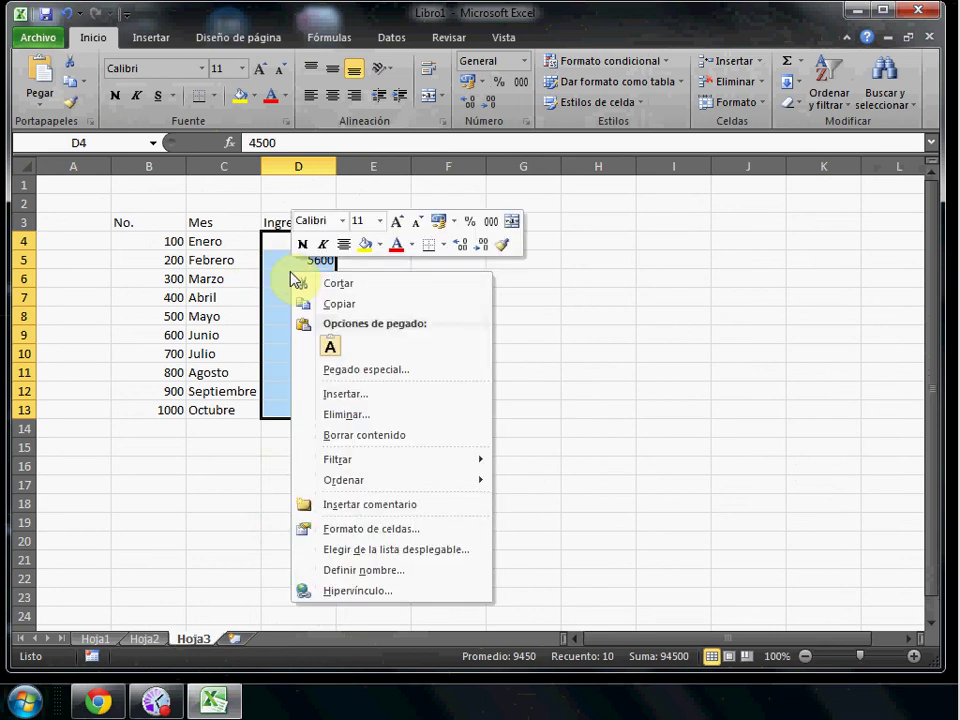
left_click(361, 530)
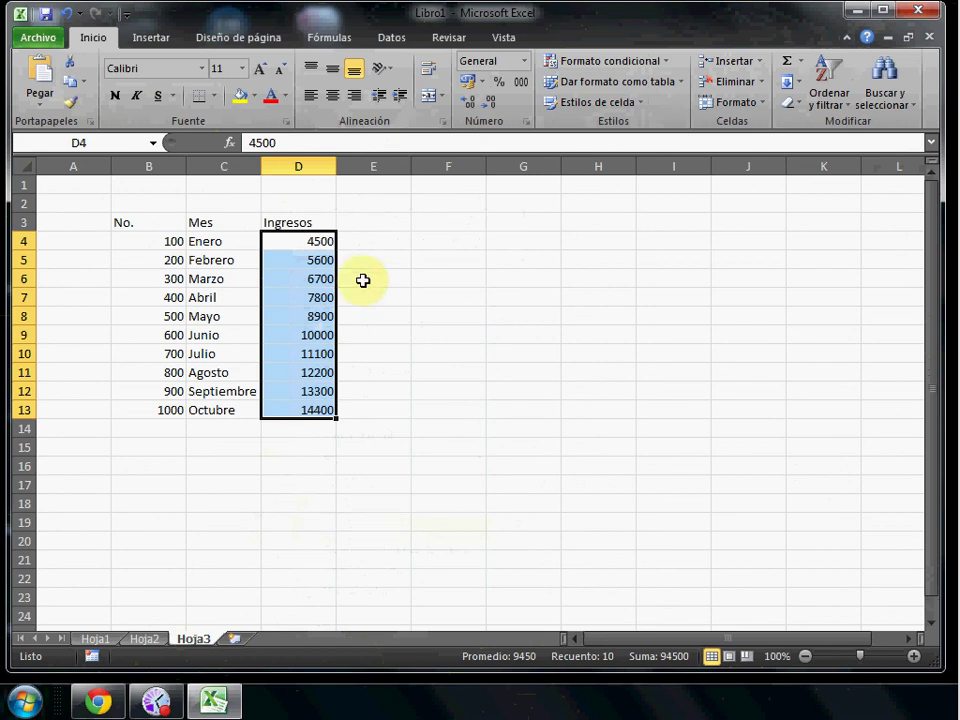
key("ctrl+1")
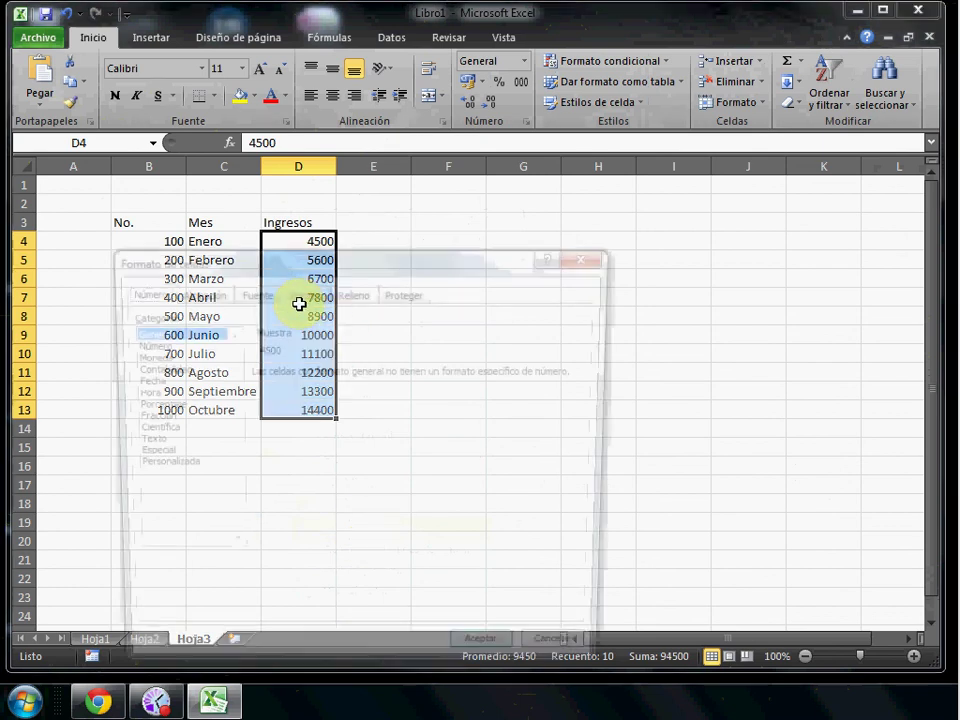
left_click_drag(540, 185, 566, 173)
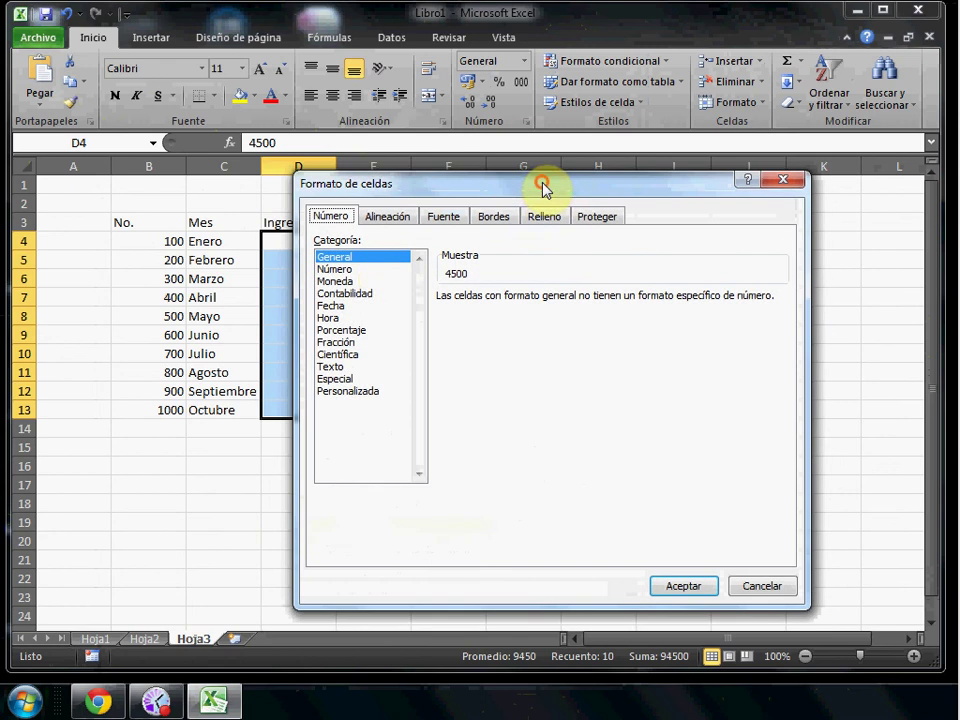
left_click(338, 282)
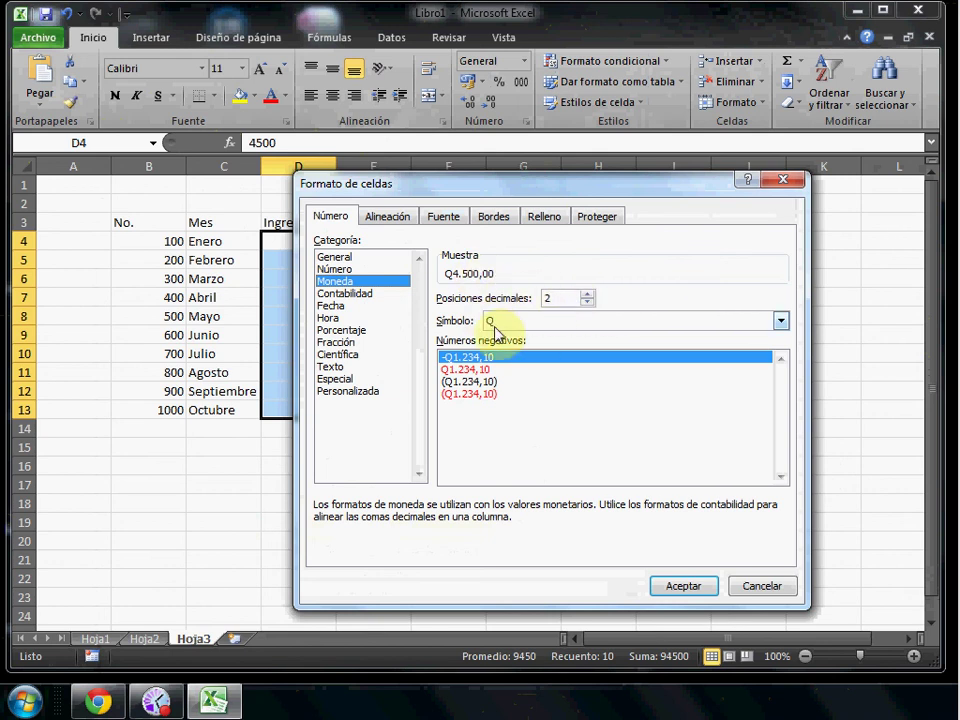
left_click(684, 589)
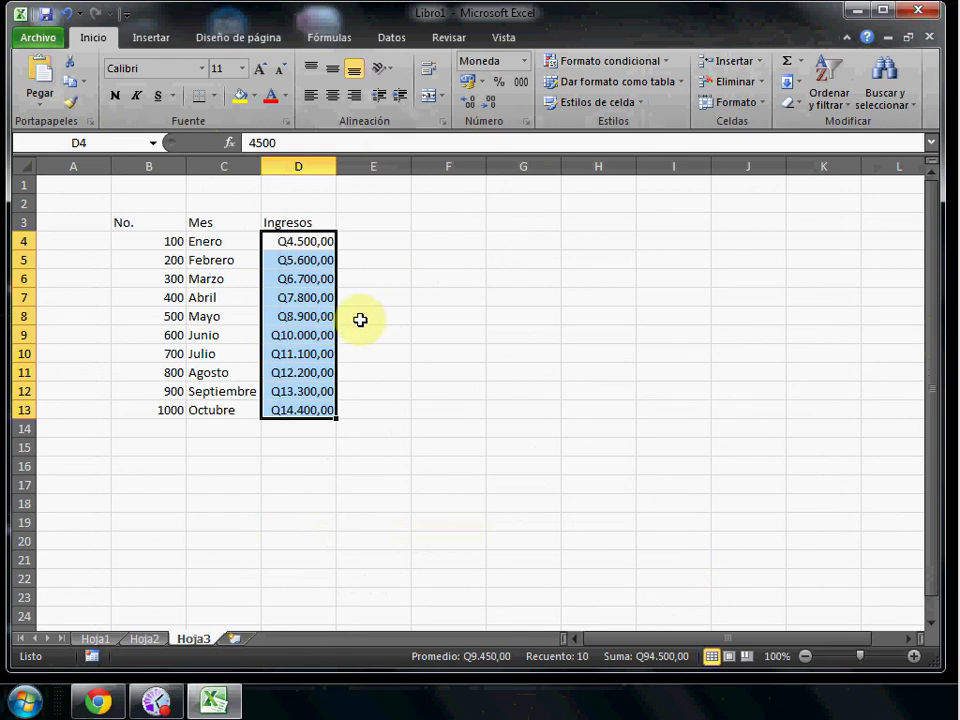
Apply Todos los bordes to the table range B3:D13.
mouse_move(148, 223)
left_mouse_down()
mouse_move(307, 388)
mouse_move(306, 405)
left_mouse_up()
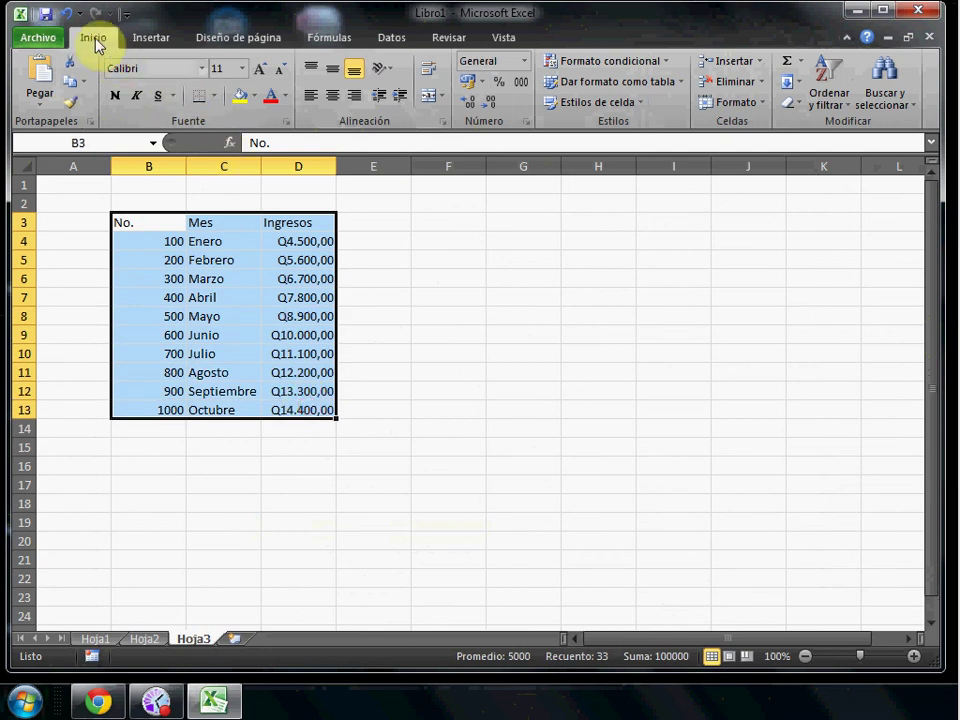
left_click(216, 97)
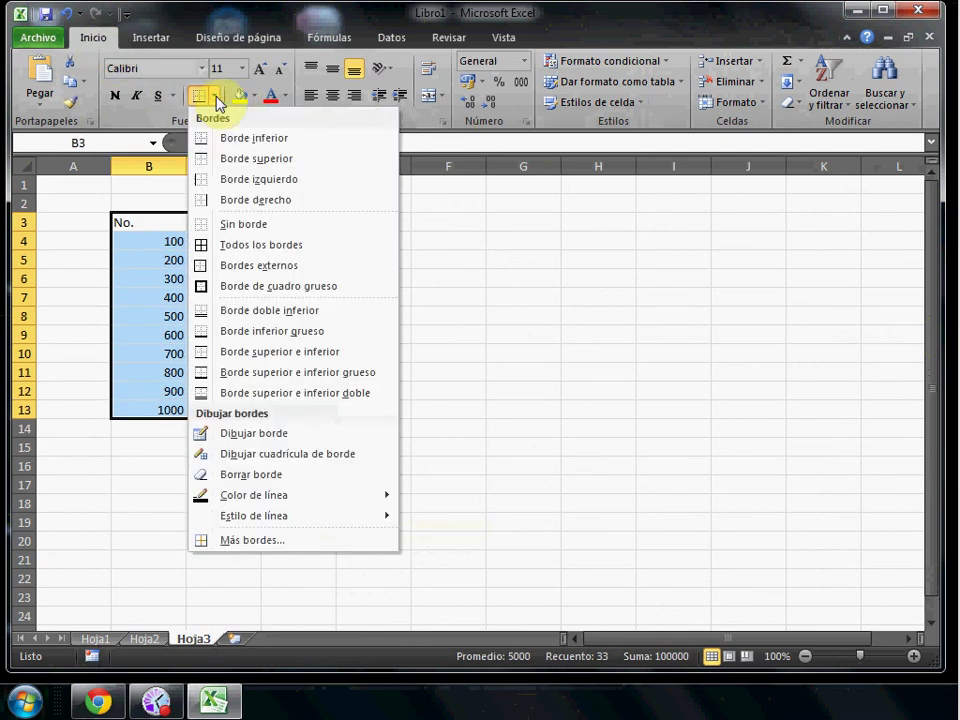
left_click(240, 250)
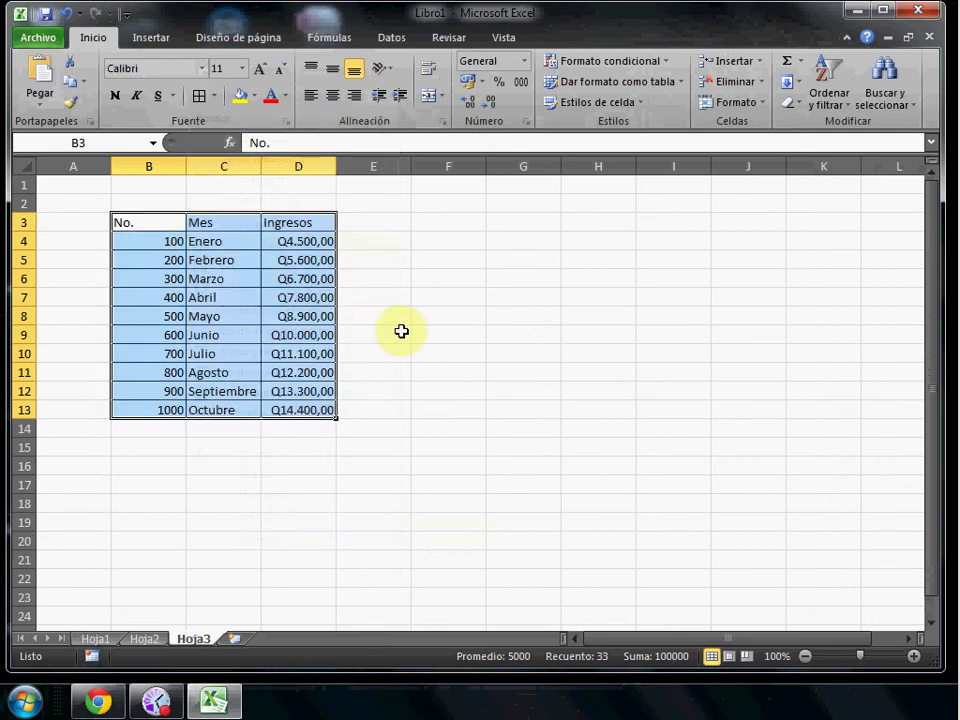
left_click(401, 331)
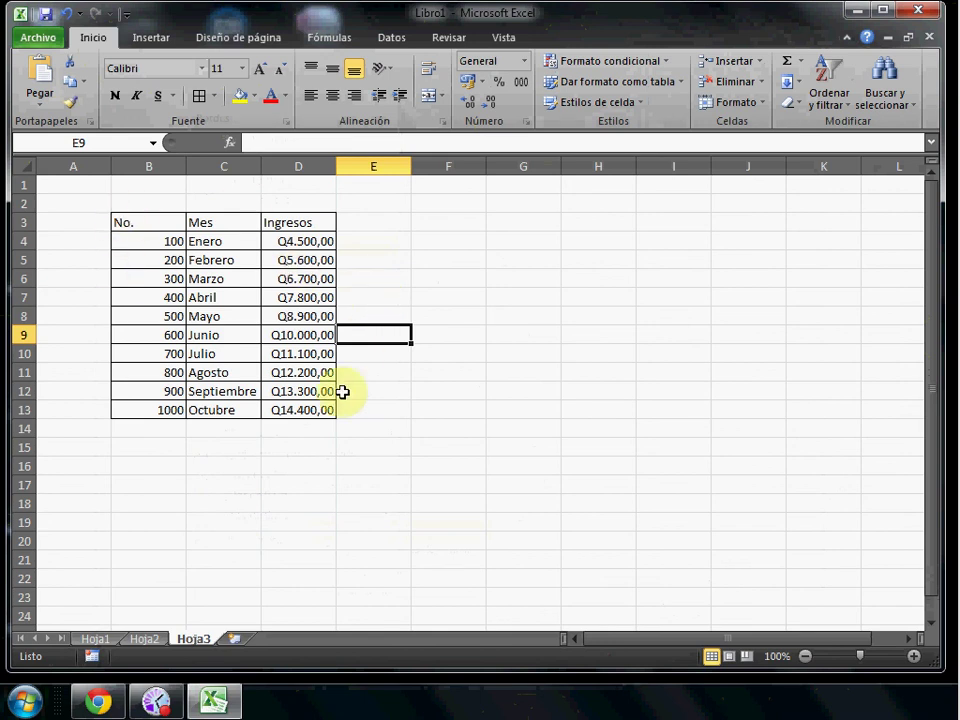
Rename the Hoja3 sheet to 'Datos Originales'.
double_click(194, 638)
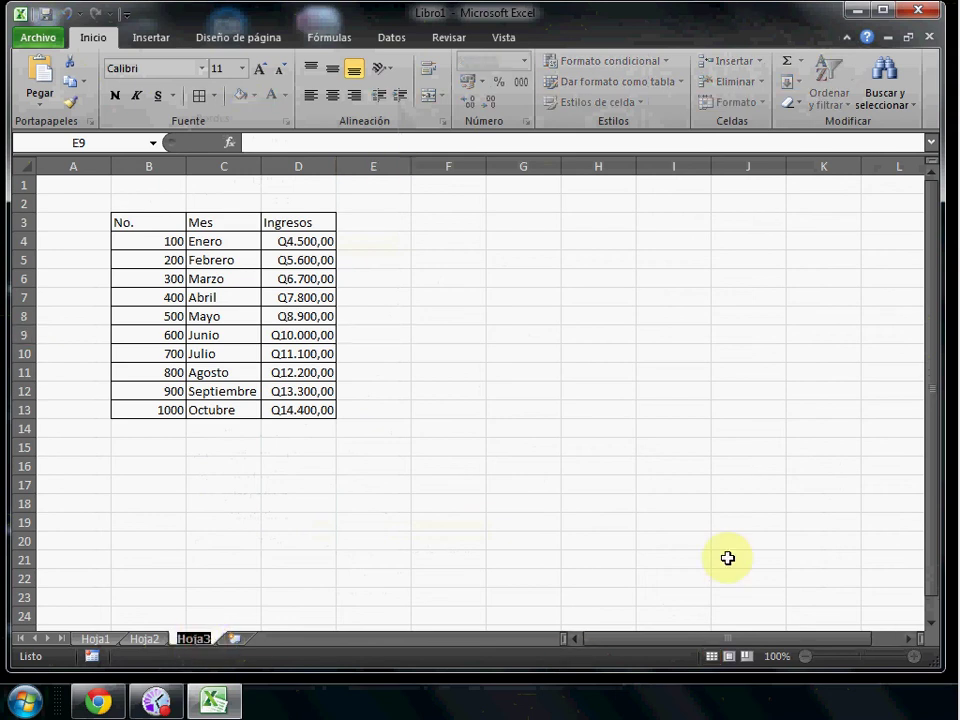
type("Datos")
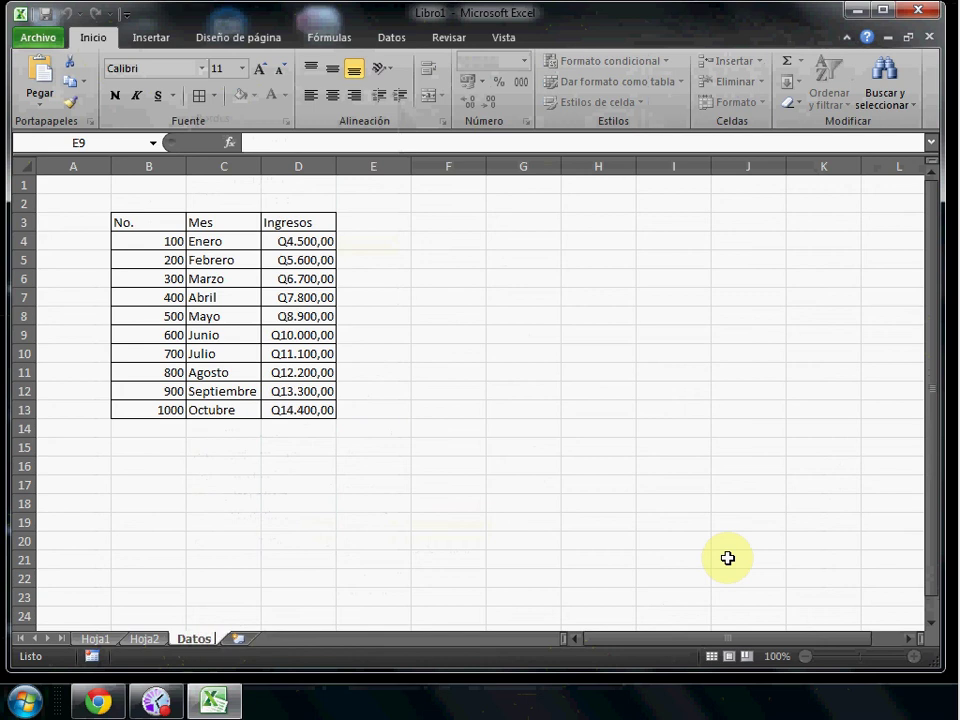
type(" 0riginales")
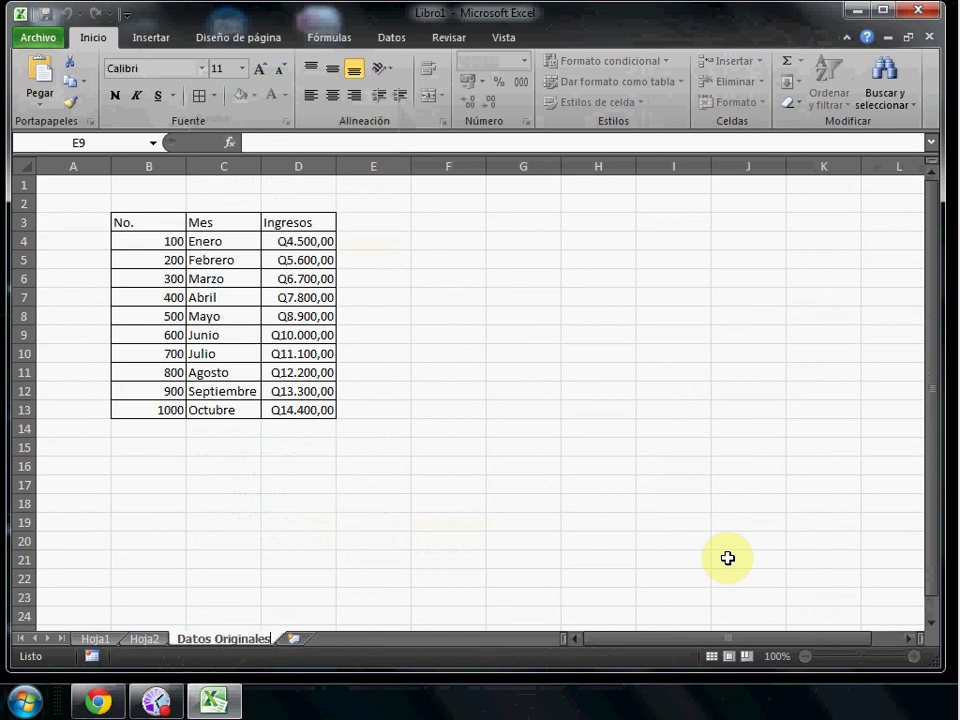
left_click(308, 508)
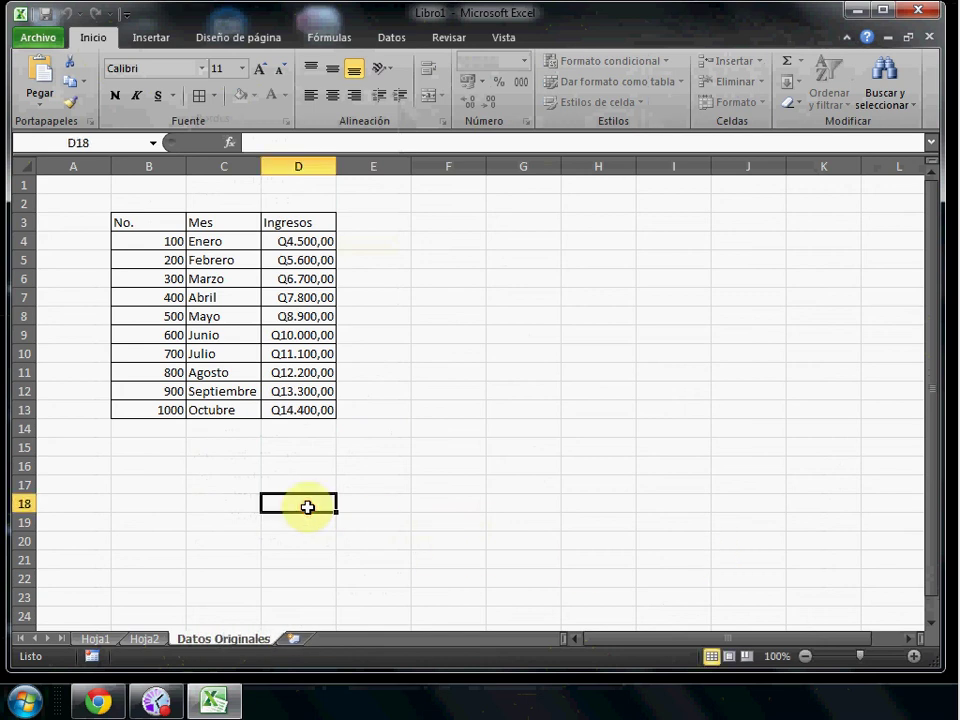
Move Datos Originales ahead of Hoja1 as the first sheet and zoom in one step.
left_click_drag(192, 645, 147, 640)
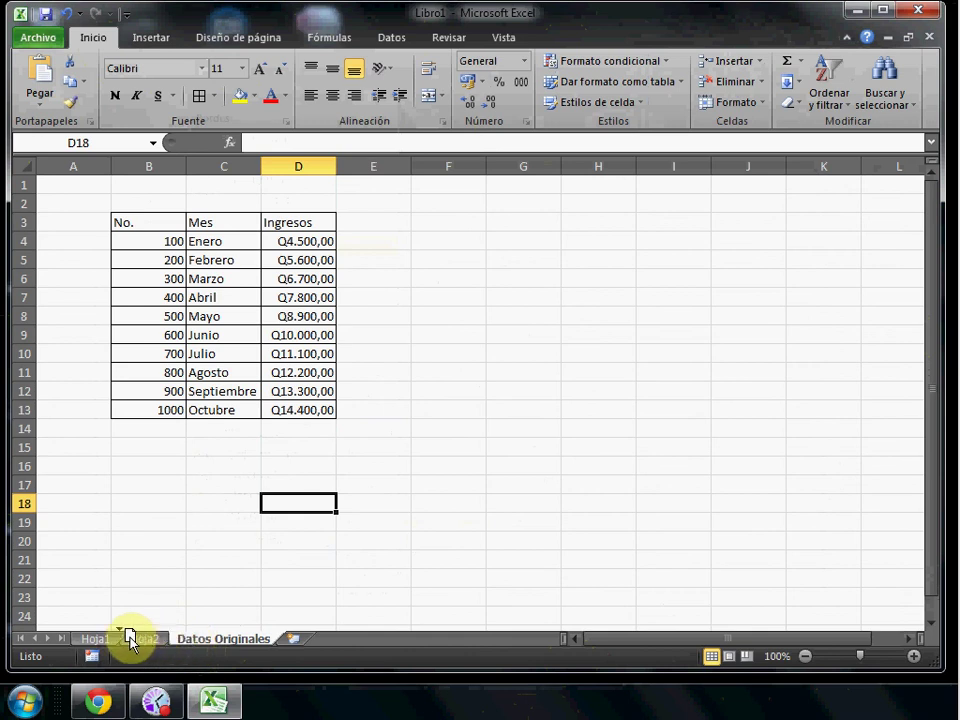
left_click_drag(145, 640, 68, 645)
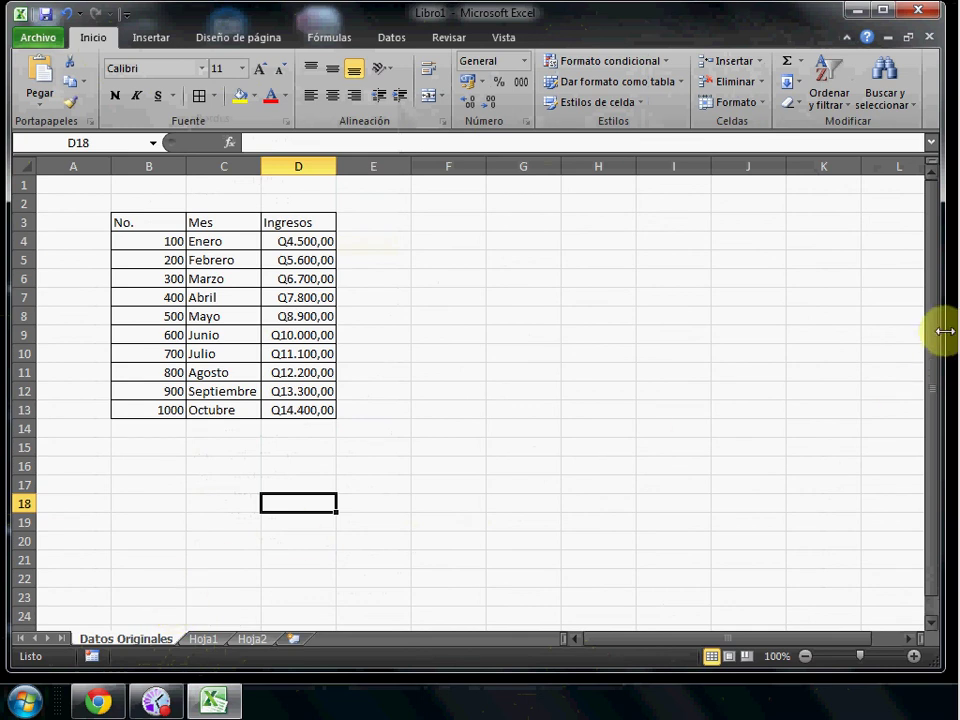
left_click_drag(938, 300, 944, 195)
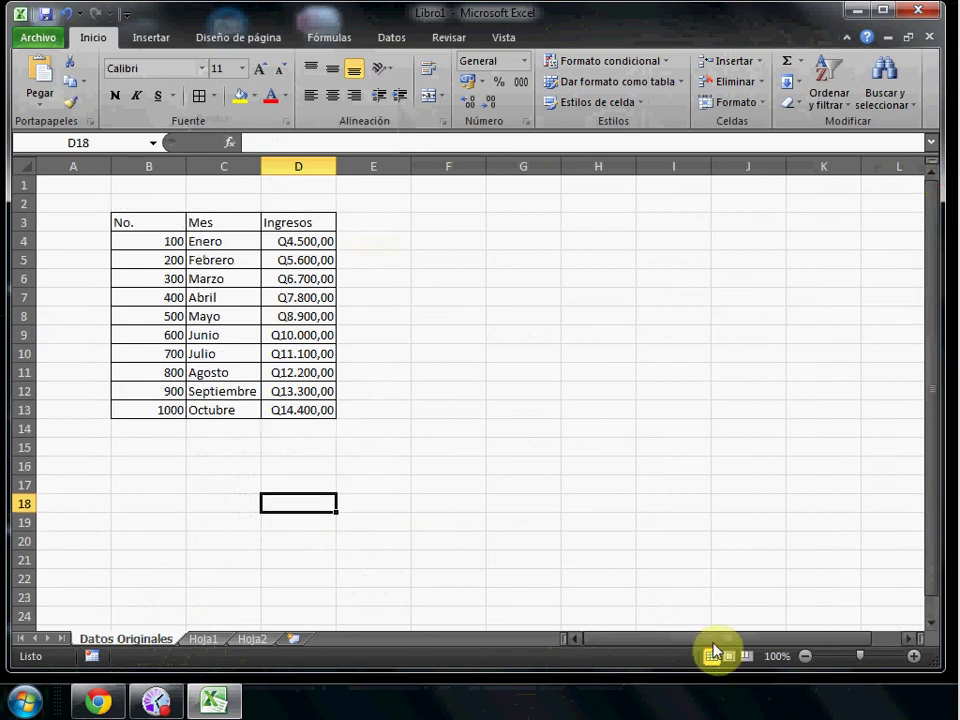
left_click(914, 657)
Zoom the sheet in to 160% and scroll back to row 1 and column A.
left_click(914, 657)
left_click(914, 657)
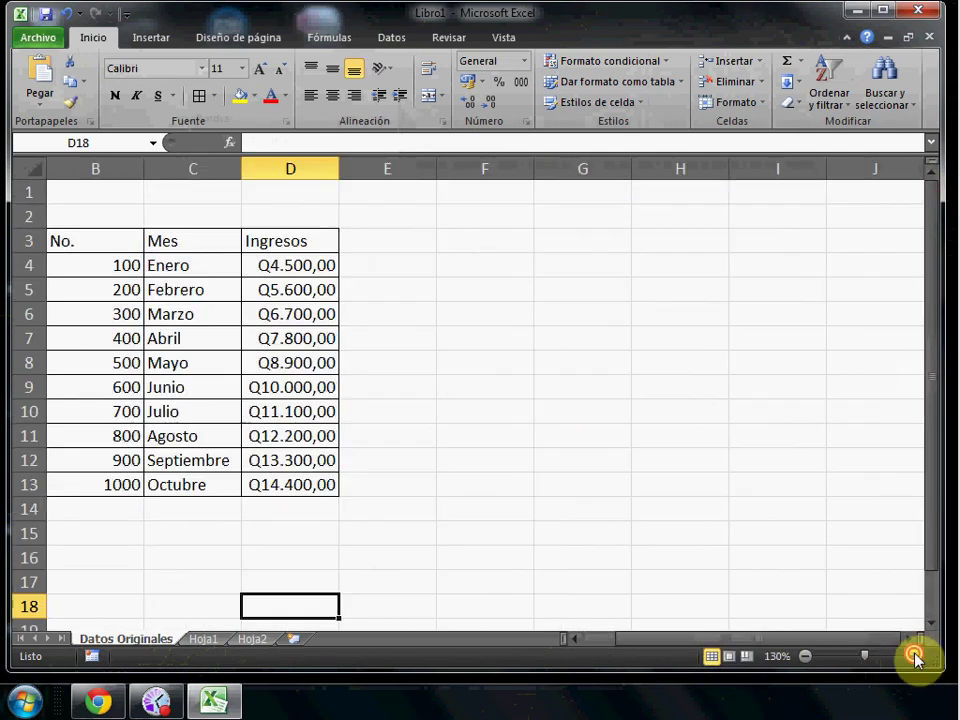
left_click(914, 657)
left_click(914, 657)
left_click(914, 657)
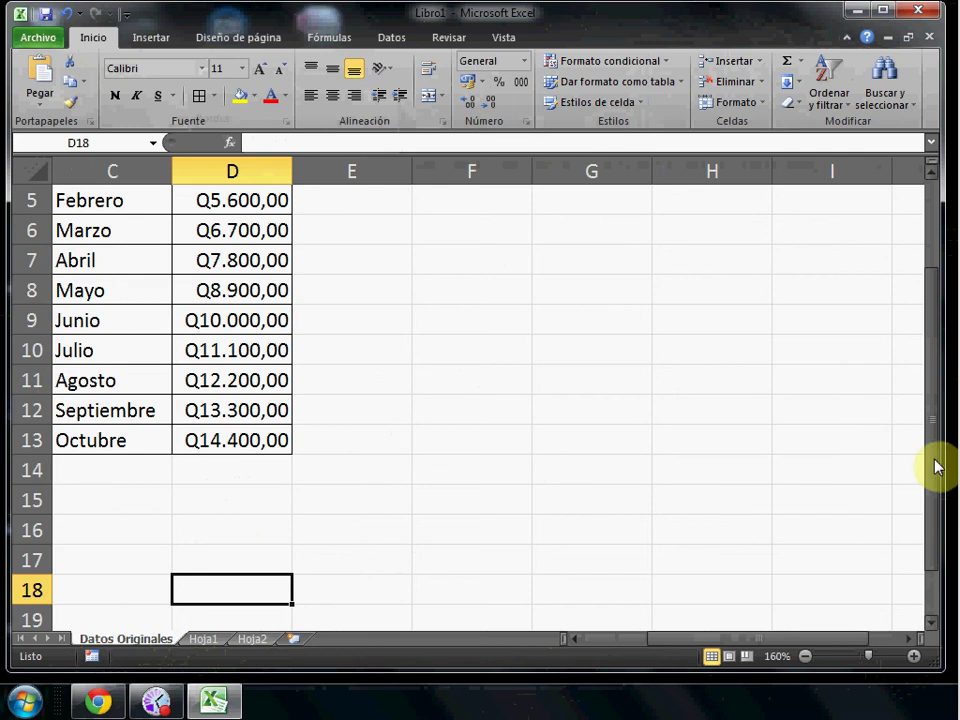
left_click_drag(936, 466, 930, 308)
left_click_drag(771, 635, 574, 585)
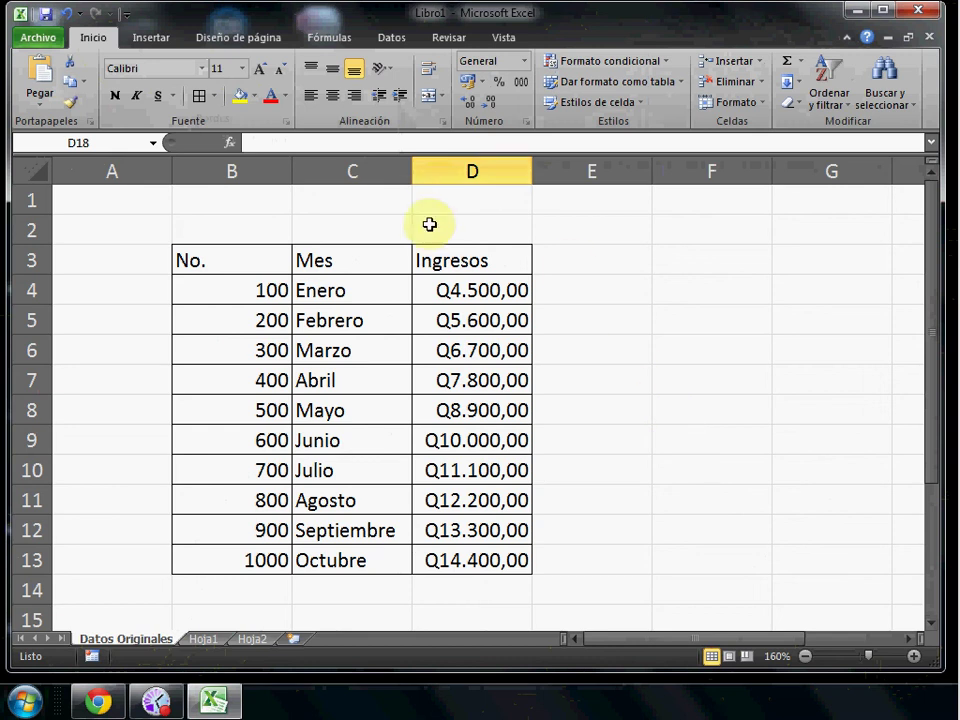
Insert a blank column D before Ingresos, then select cell D3.
left_click(472, 170)
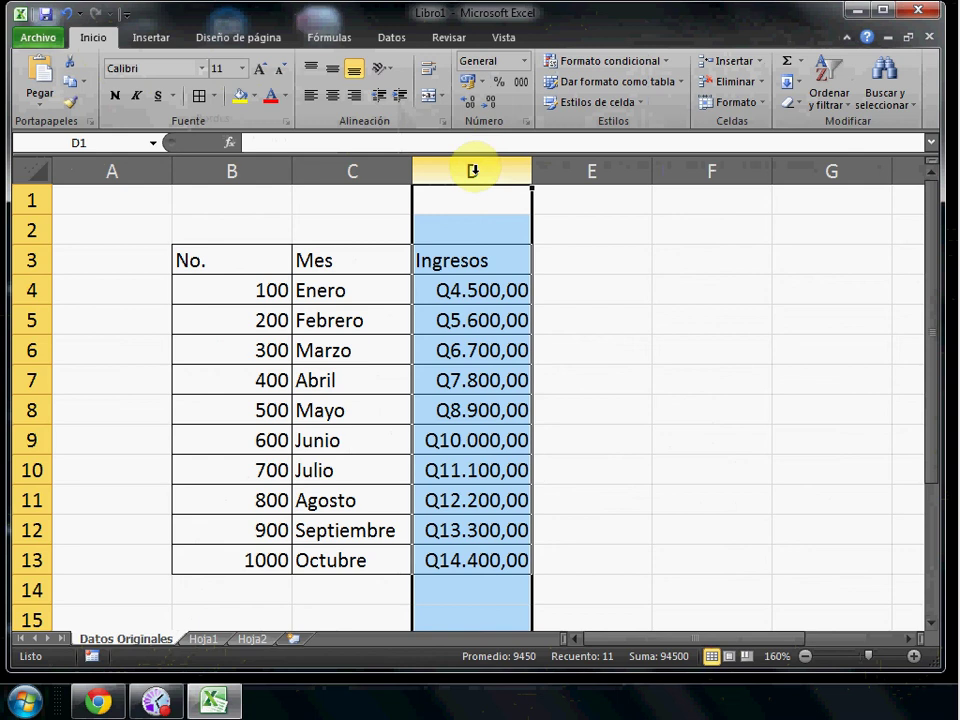
right_click(472, 171)
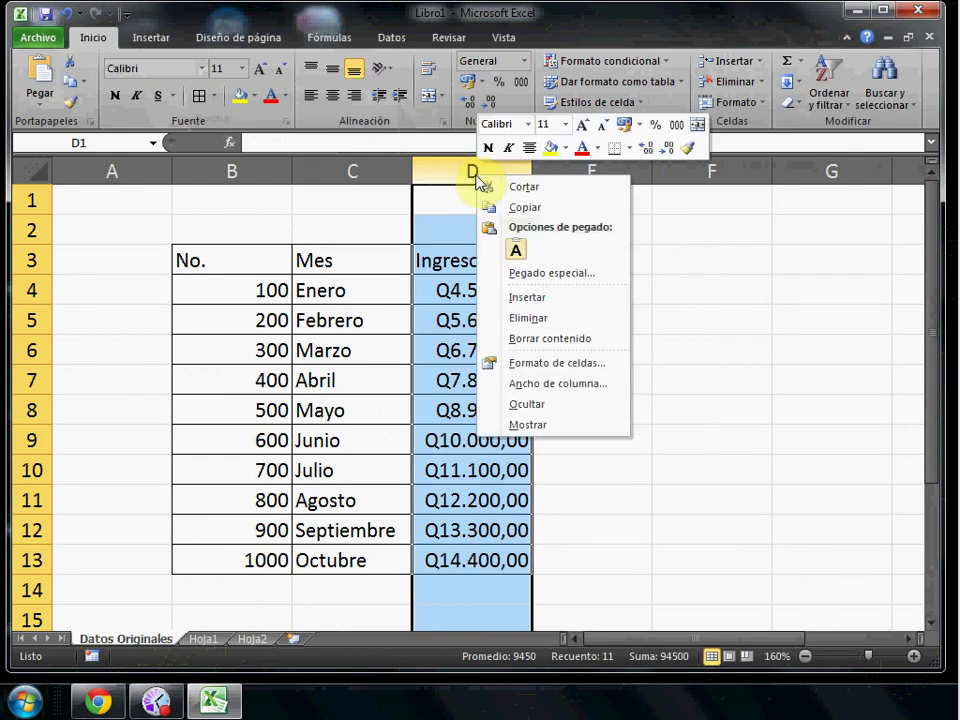
left_click(536, 299)
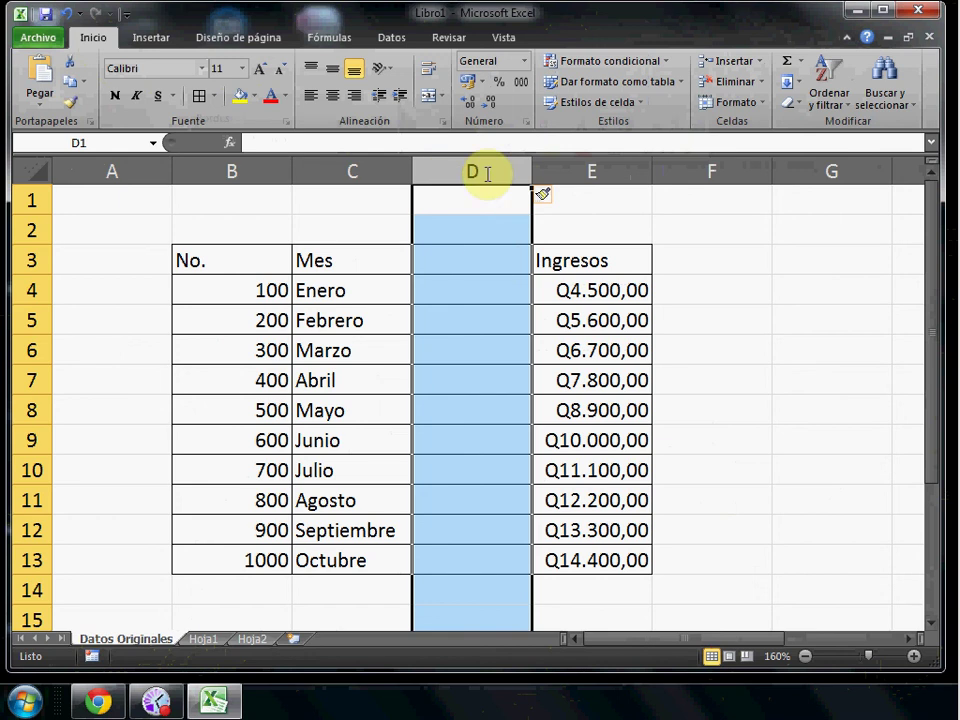
left_click(465, 315)
left_click_drag(459, 259, 447, 570)
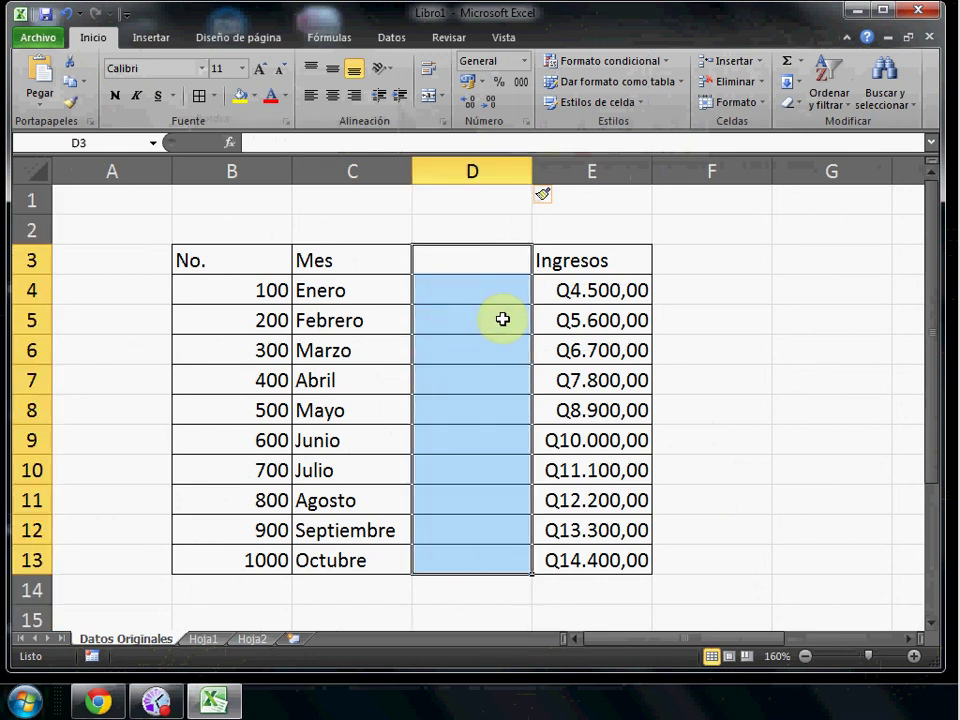
left_click(455, 258)
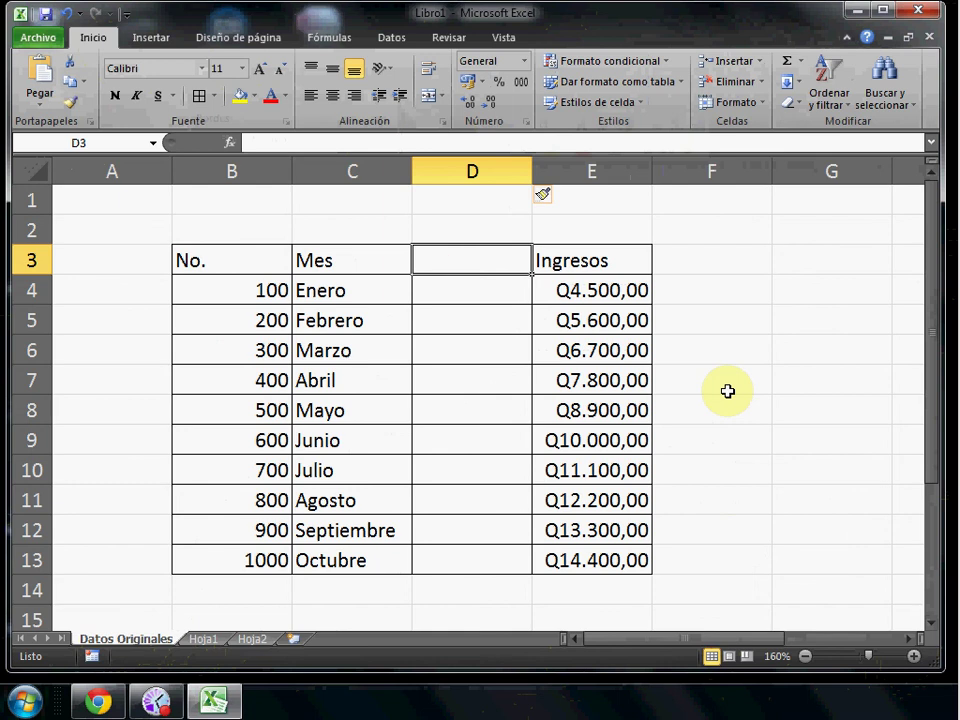
Head column D 'Año' and fill 2013 down D4:D13.
type("A")
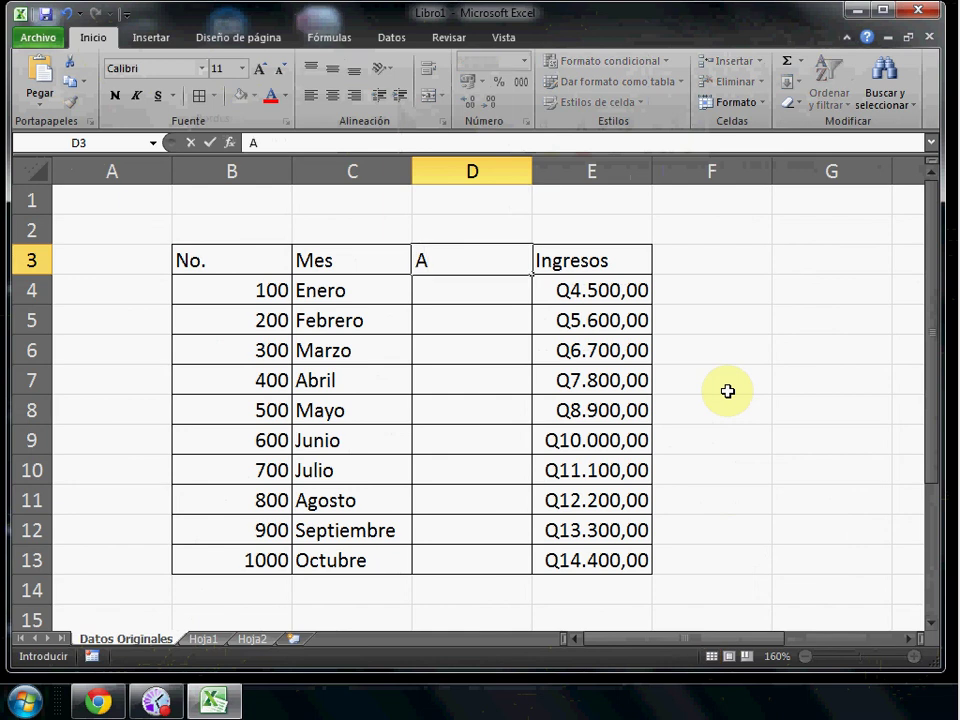
type("ño")
key("Return")
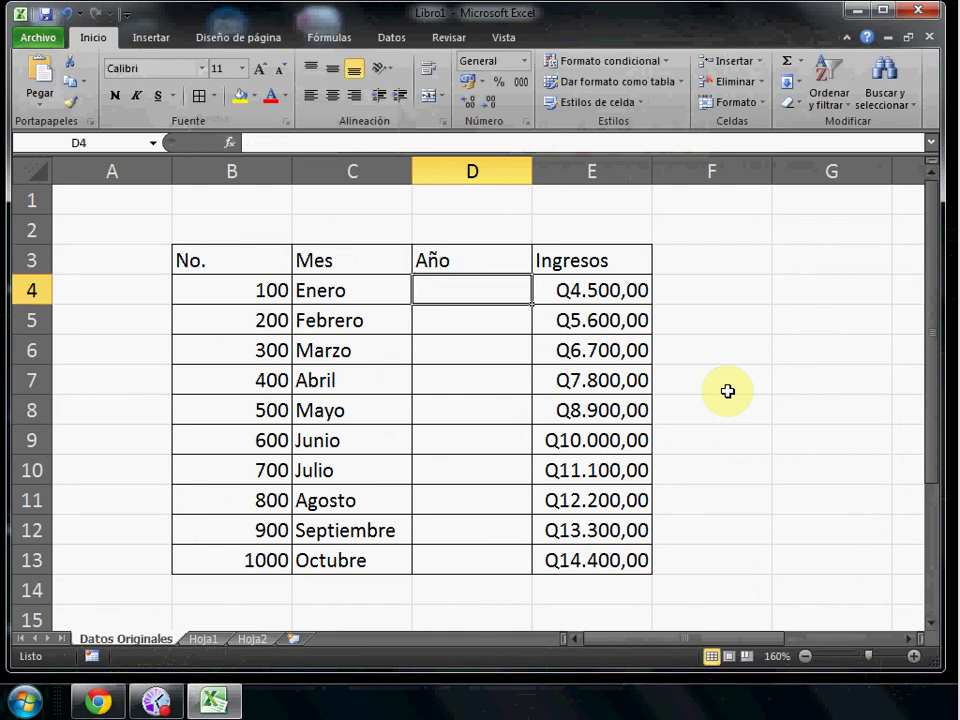
type("20")
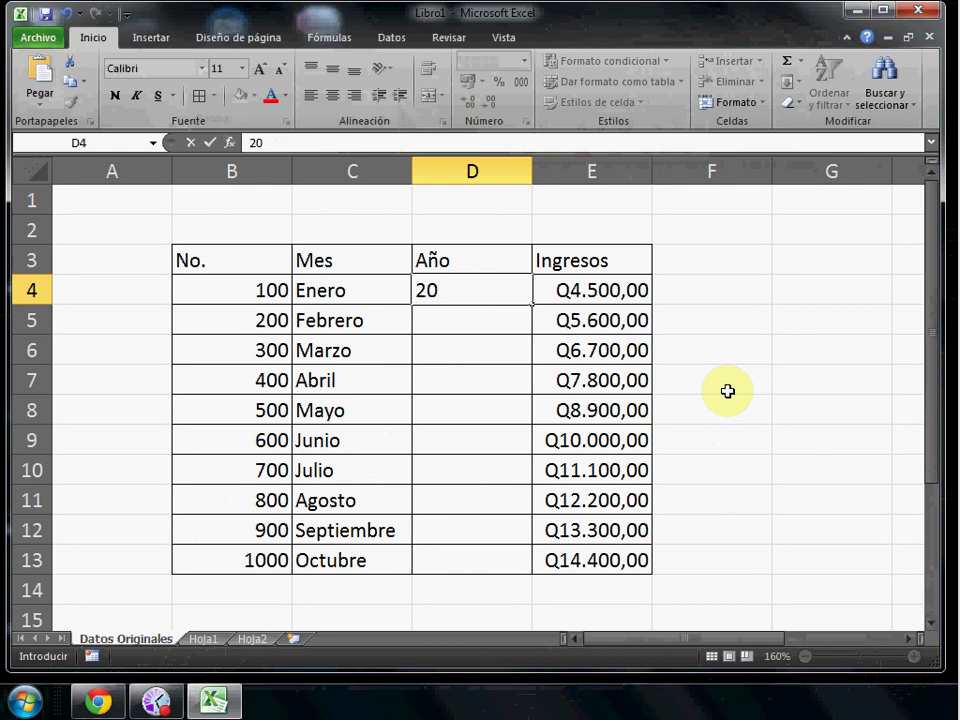
type("13")
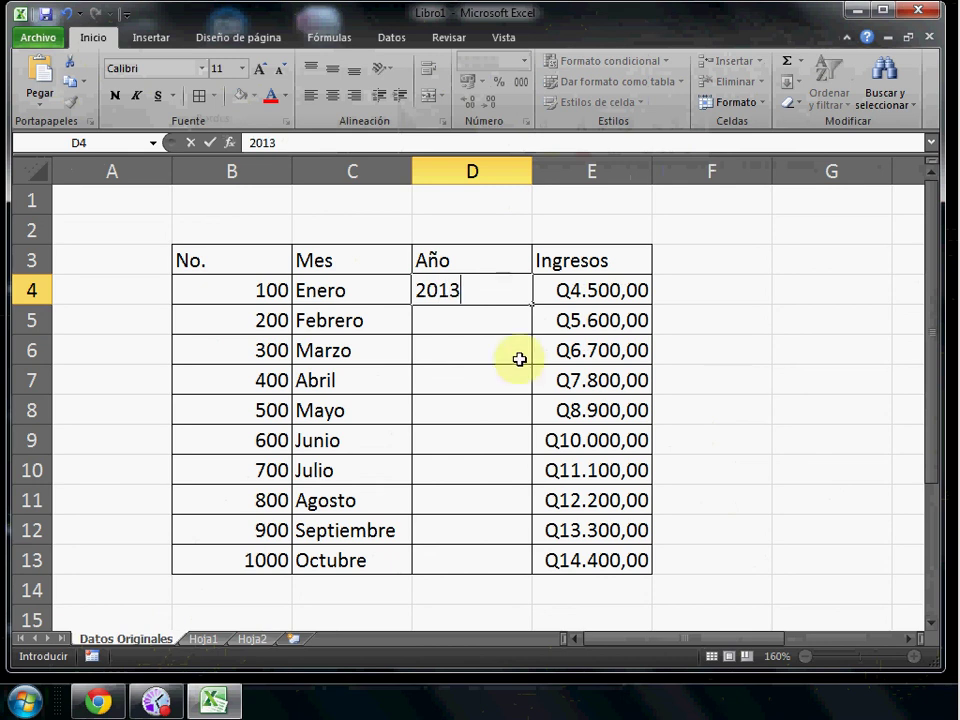
left_click(477, 332)
left_click(471, 296)
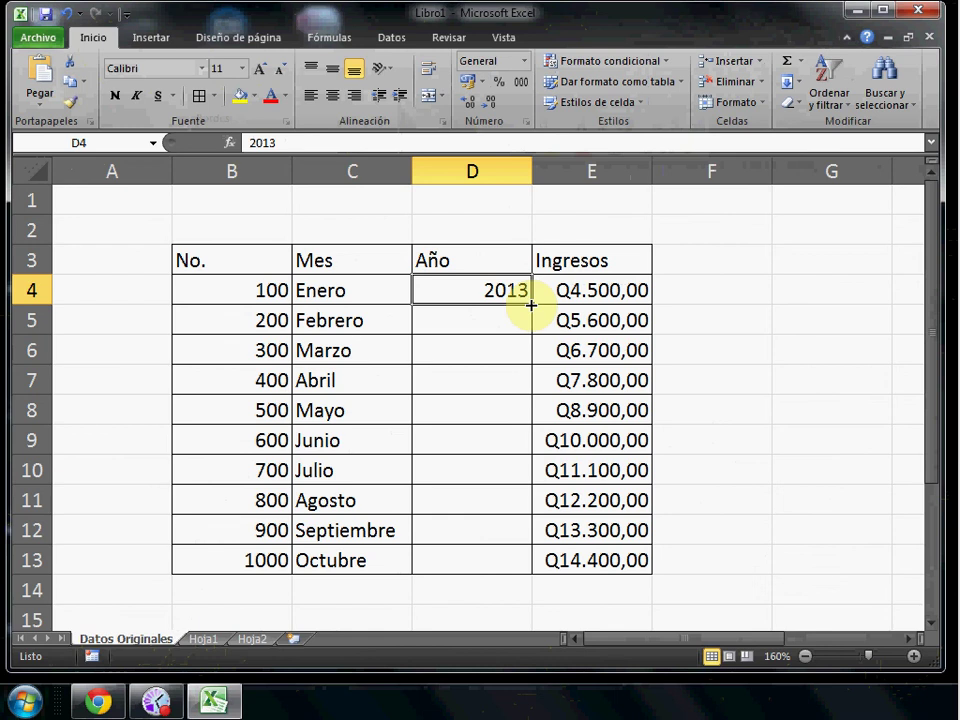
double_click(531, 304)
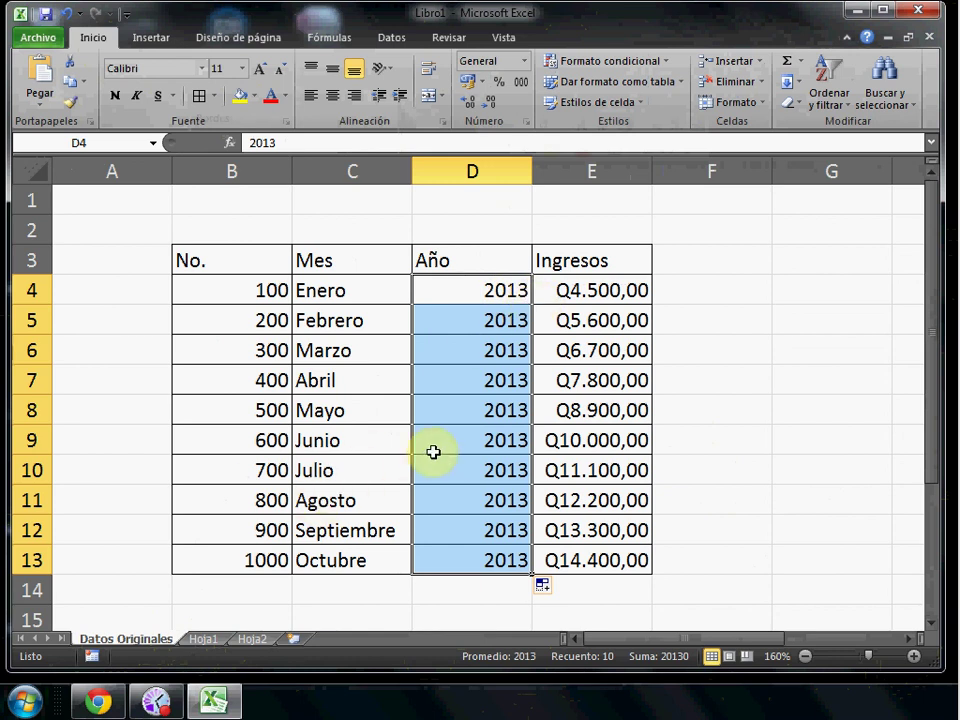
left_click(516, 290)
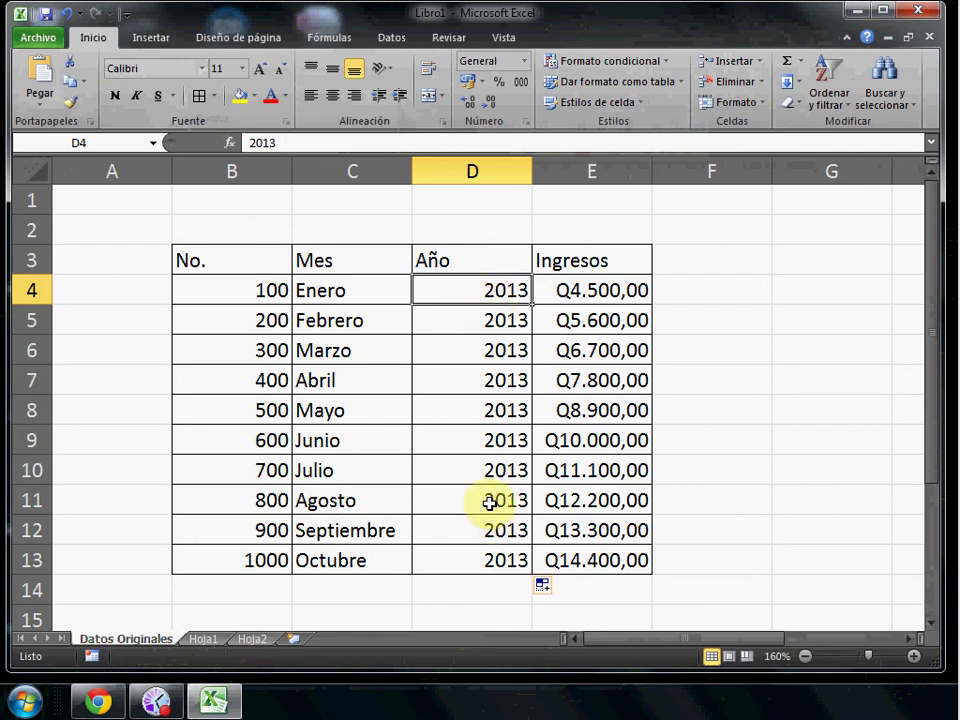
left_click(707, 389)
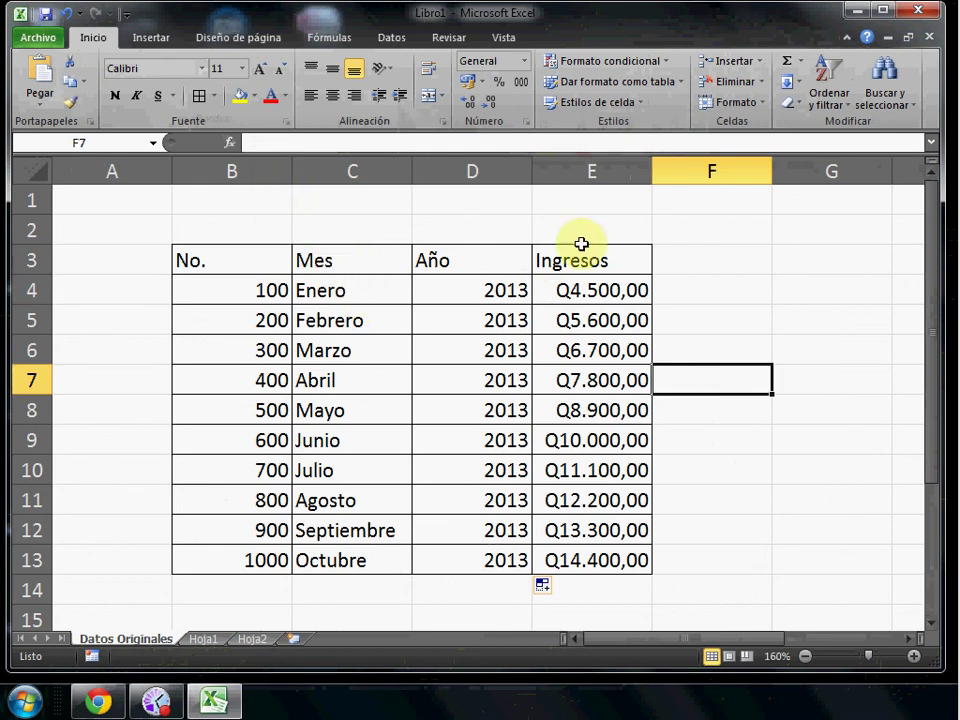
AutoFit every column width of the sheet to its contents.
double_click(533, 174)
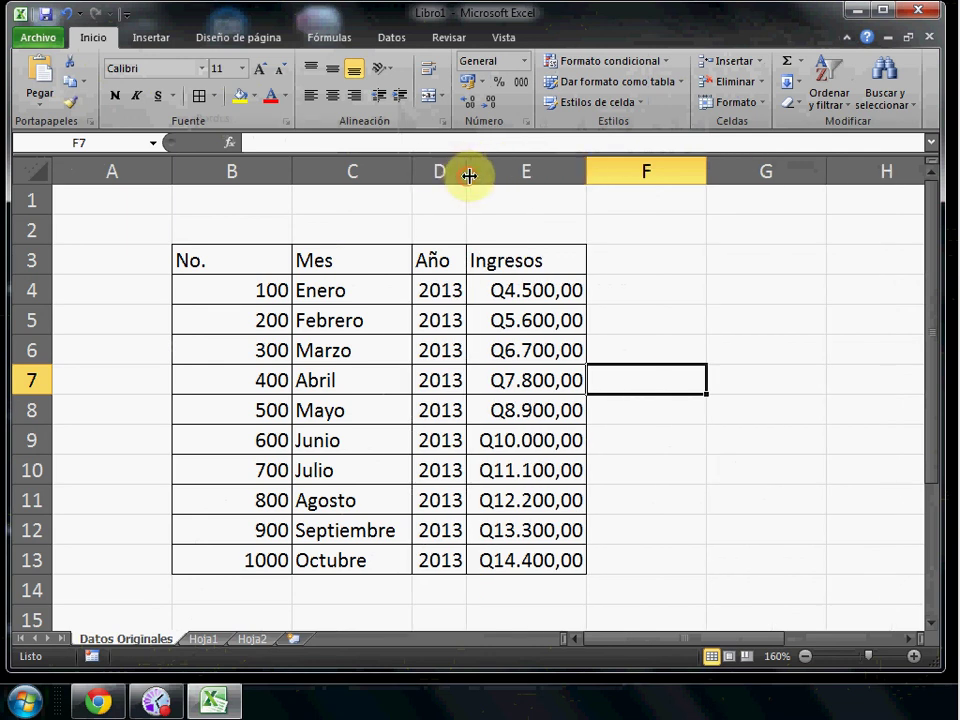
left_click_drag(465, 175, 557, 178)
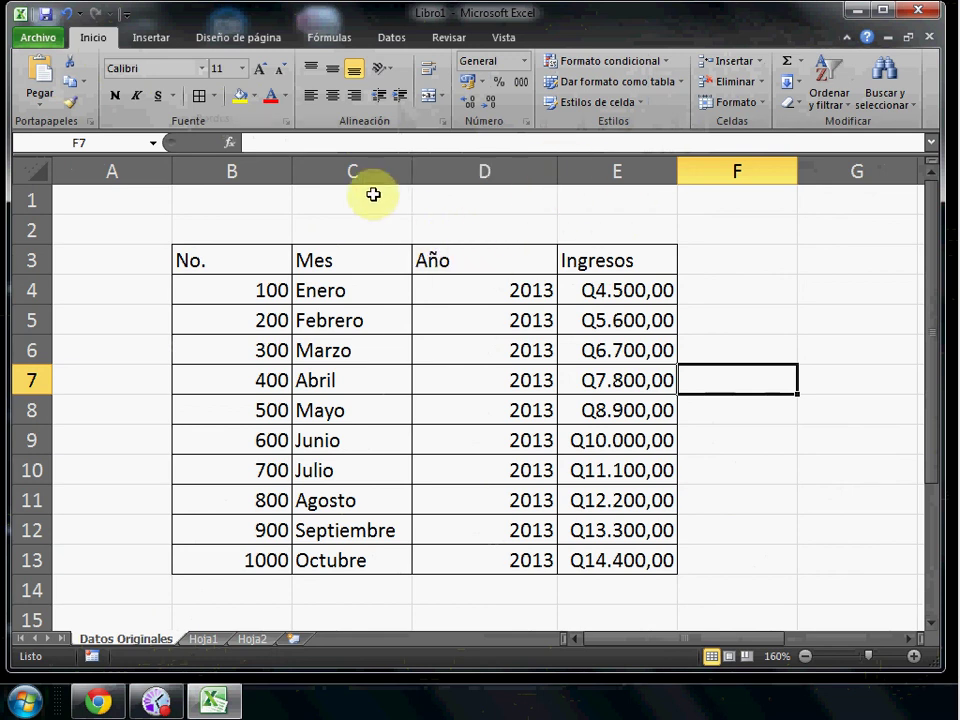
left_click(34, 175)
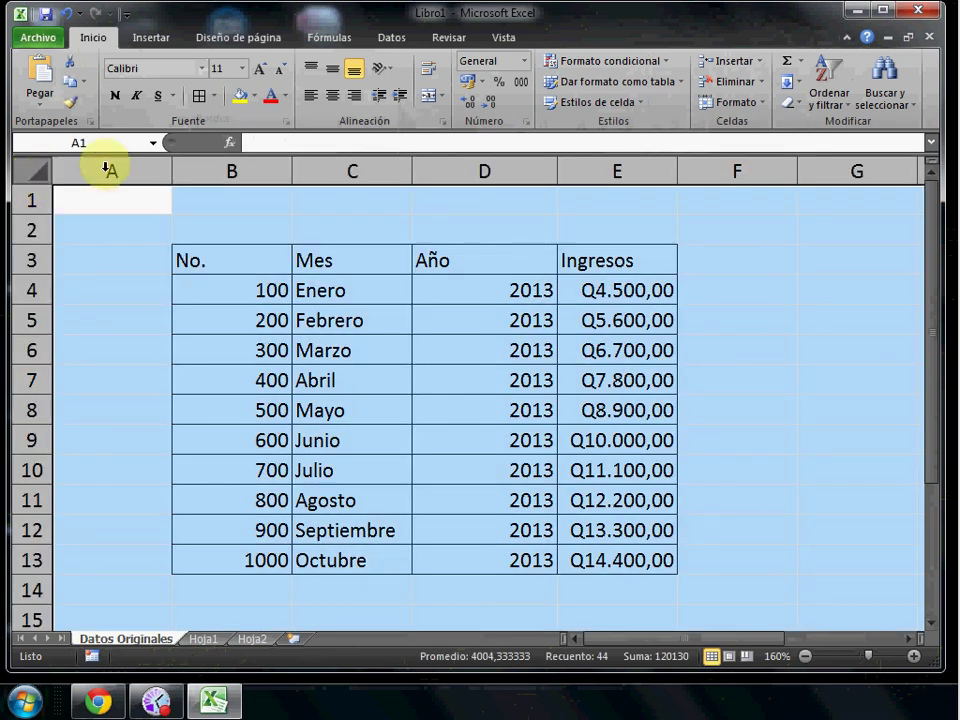
double_click(413, 174)
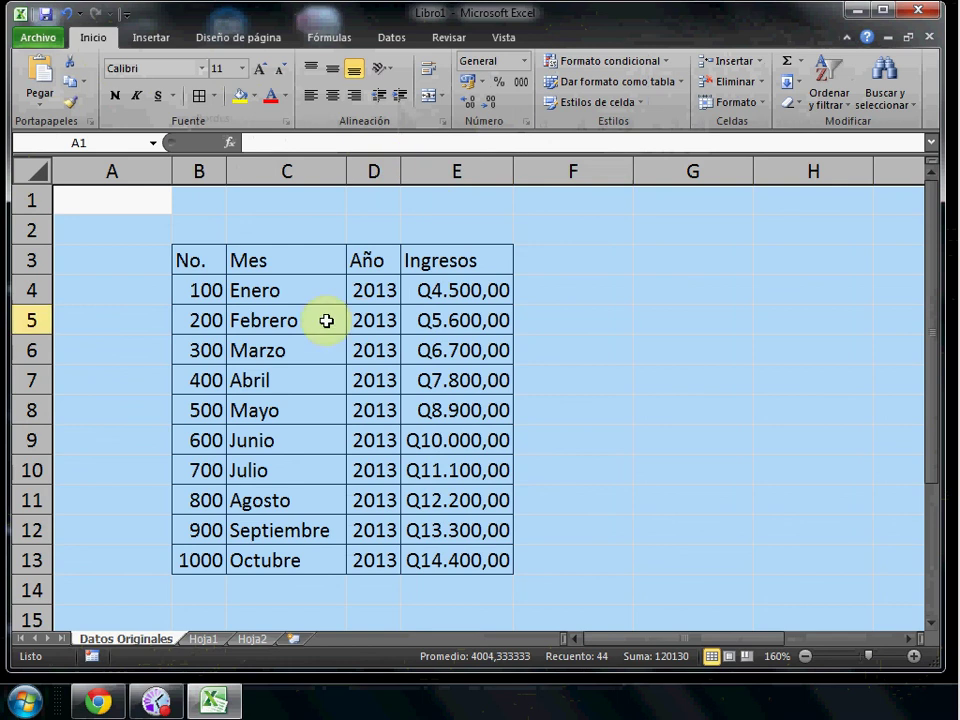
left_click(604, 452)
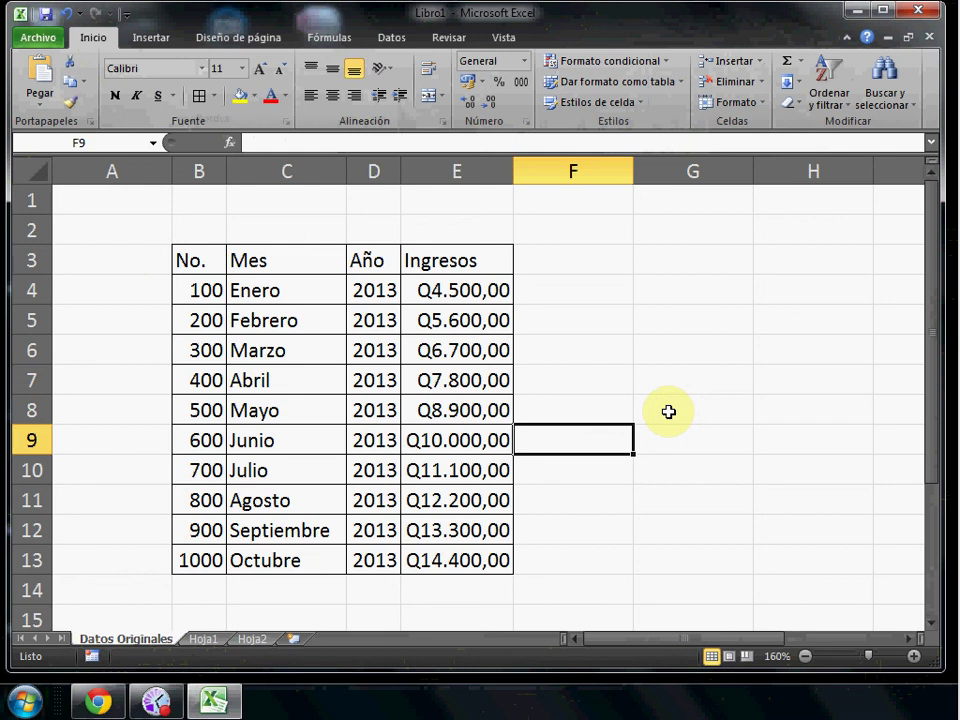
Add a 'Descuento' heading in F3 and apply All Borders to F3:F13.
left_click(552, 258)
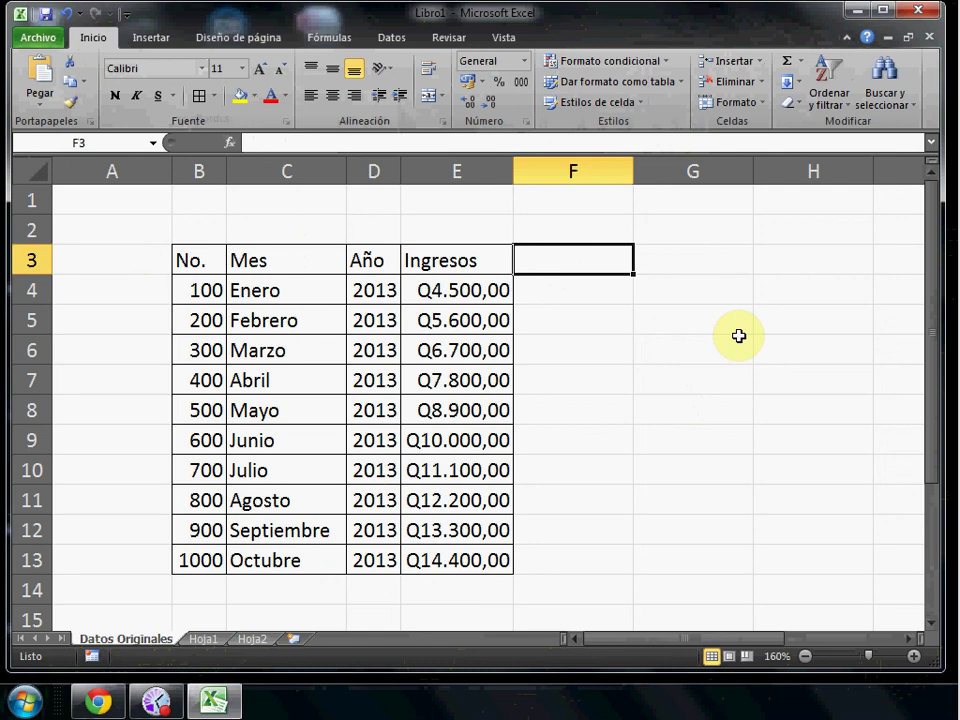
type("Desc")
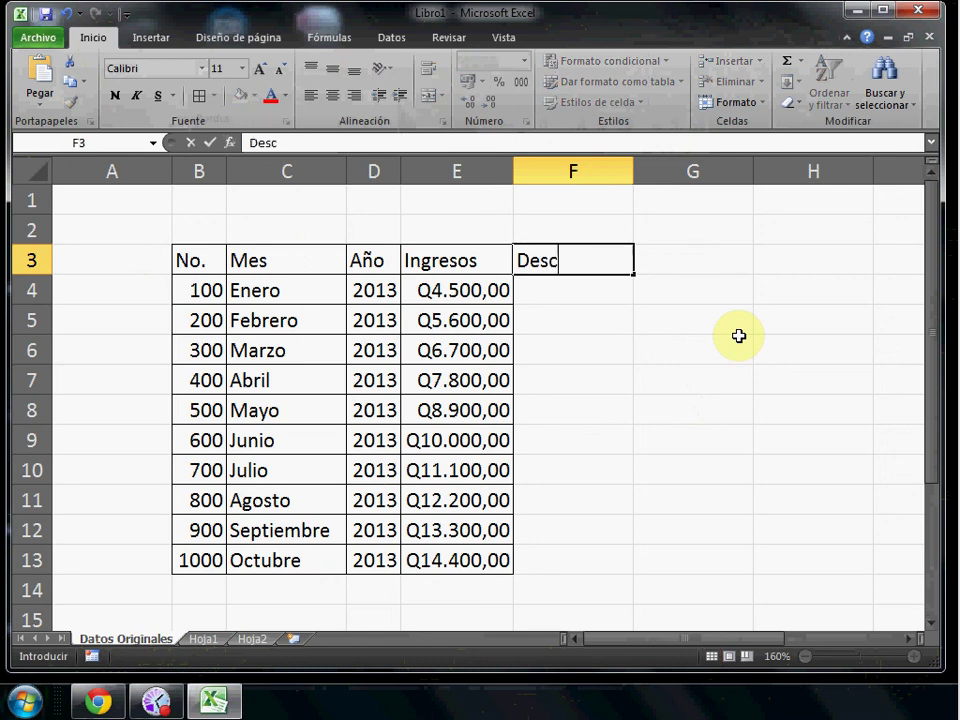
type("uento")
key("Return")
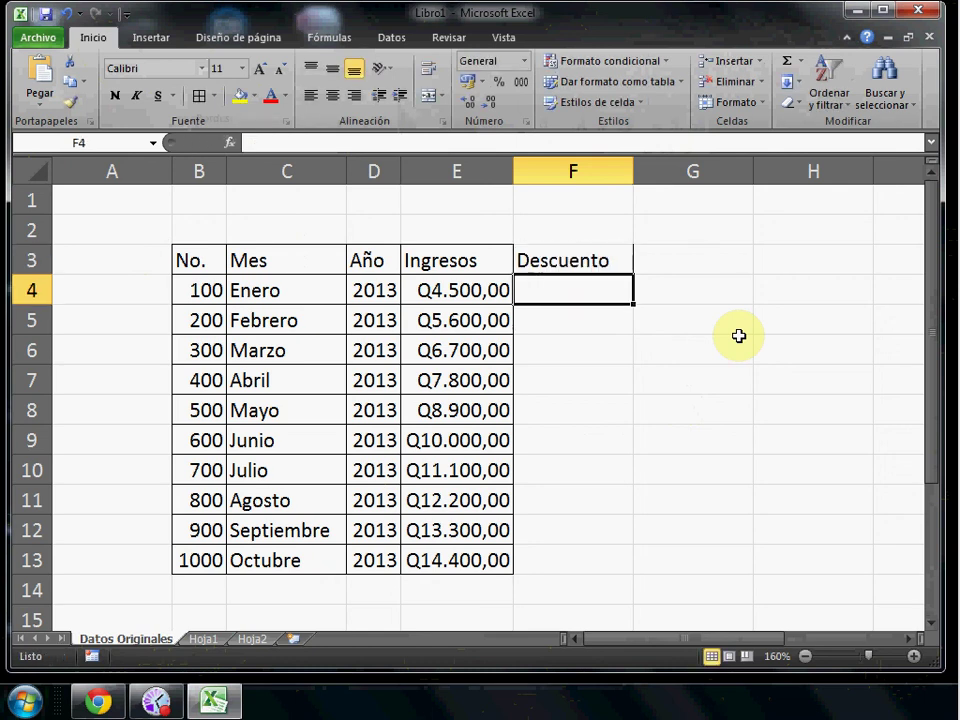
left_click_drag(551, 259, 560, 560)
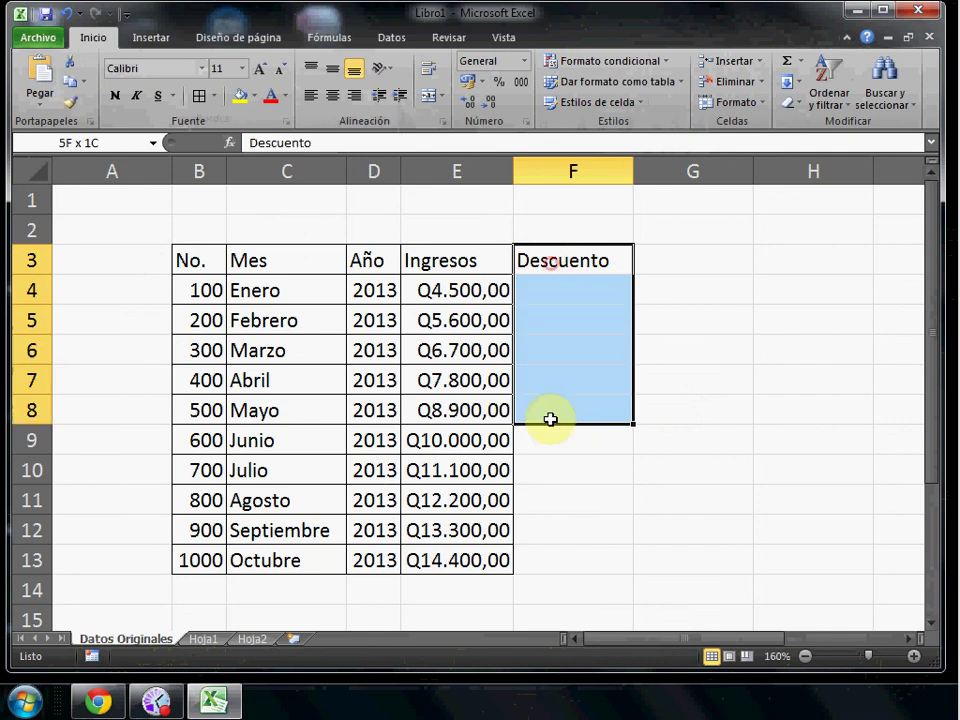
left_click(199, 95)
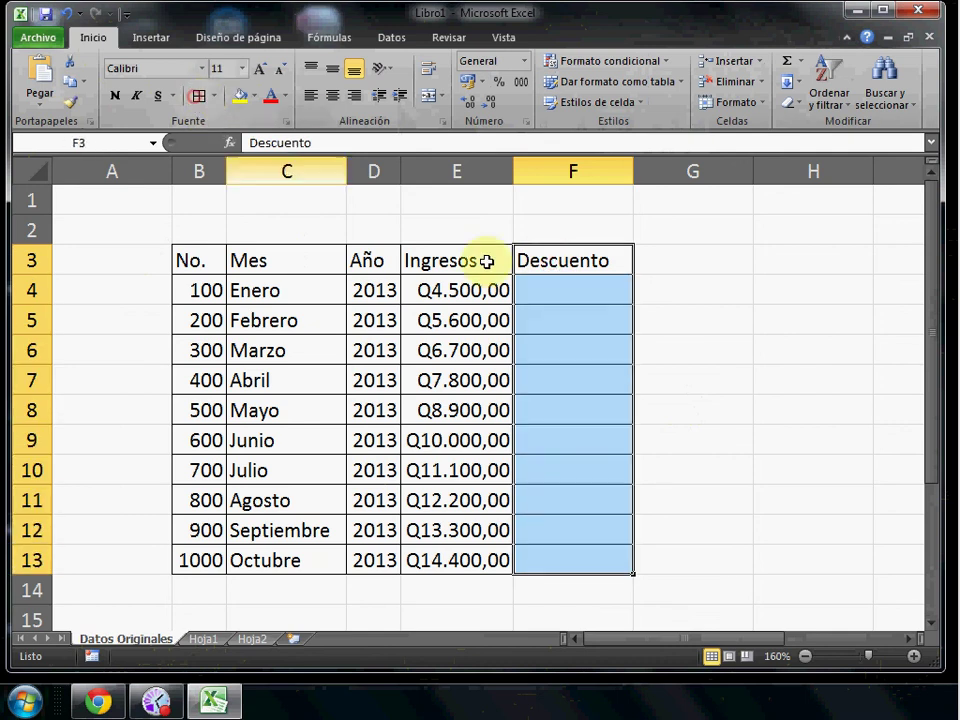
left_click(561, 292)
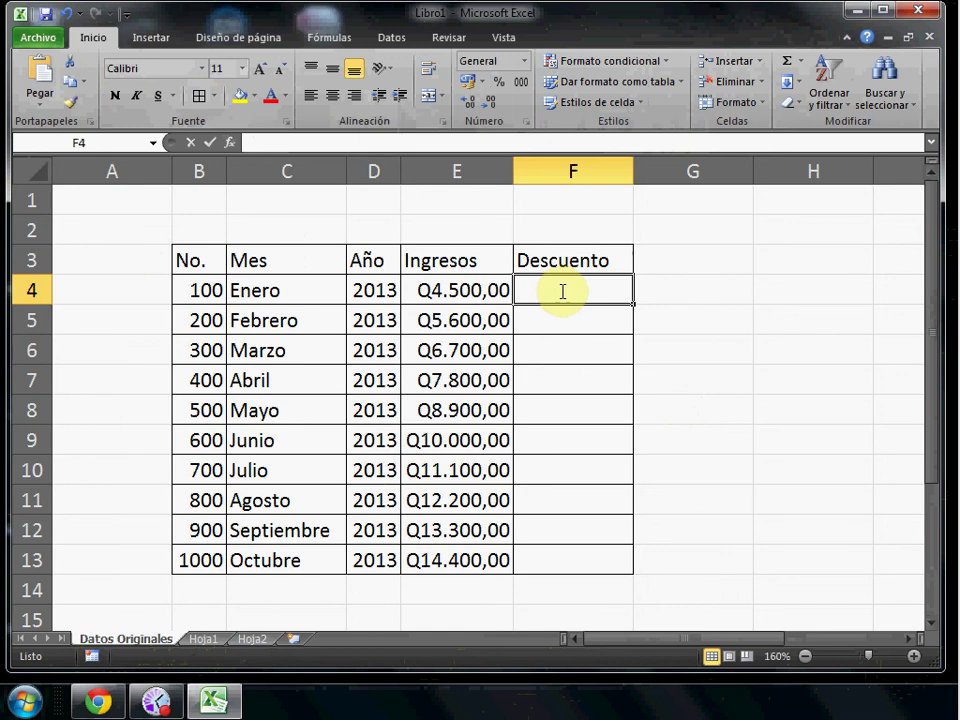
Enter =E4*10% in F4 and fill it down to F13.
type("=")
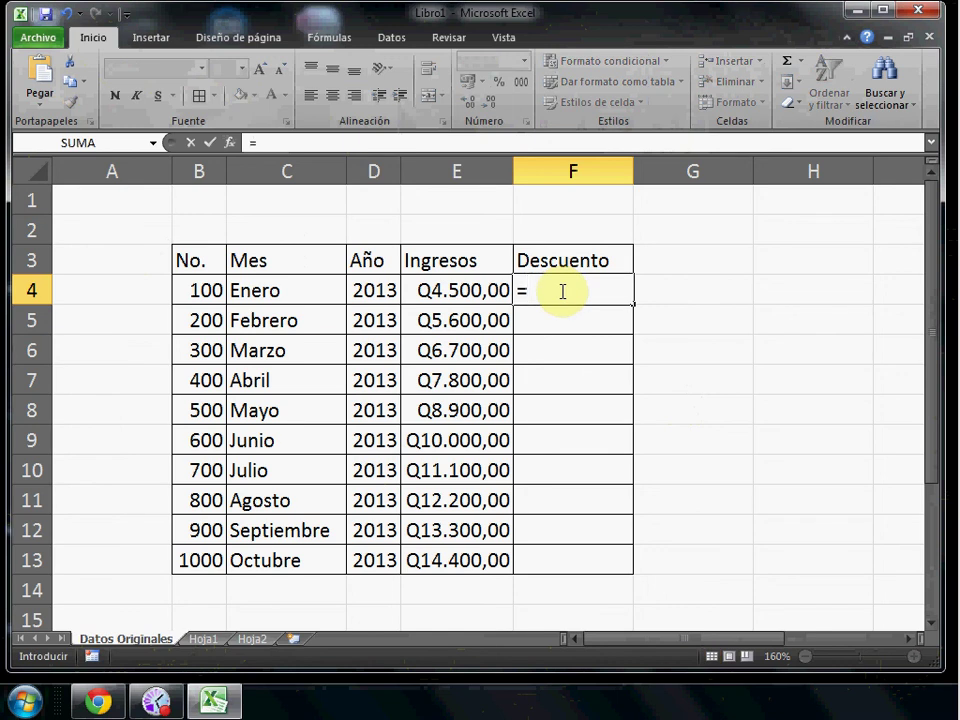
left_click(451, 291)
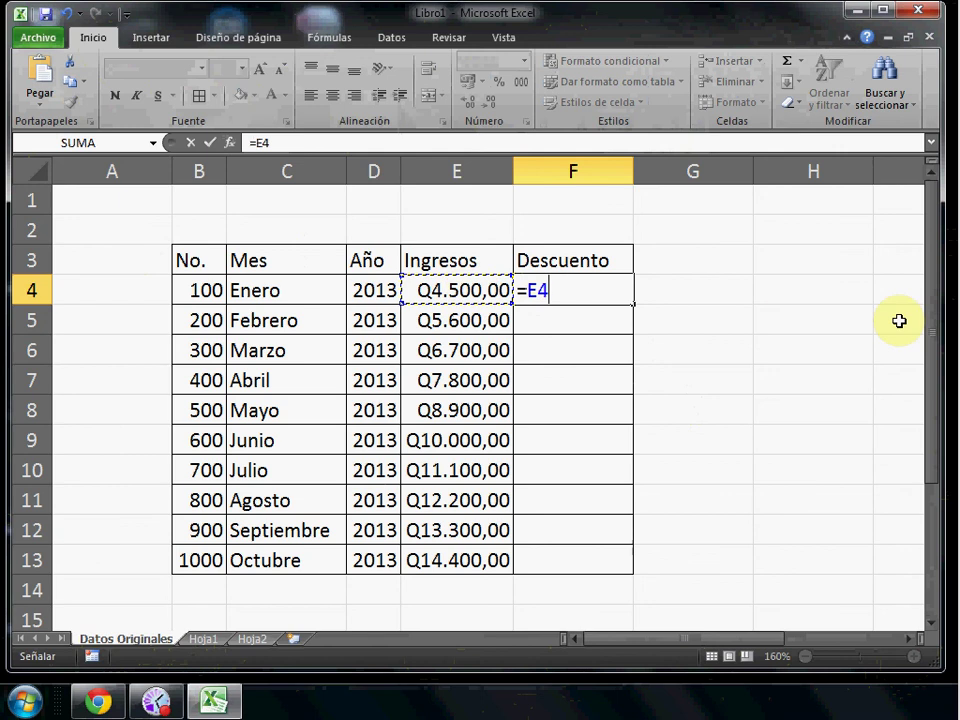
type("*10")
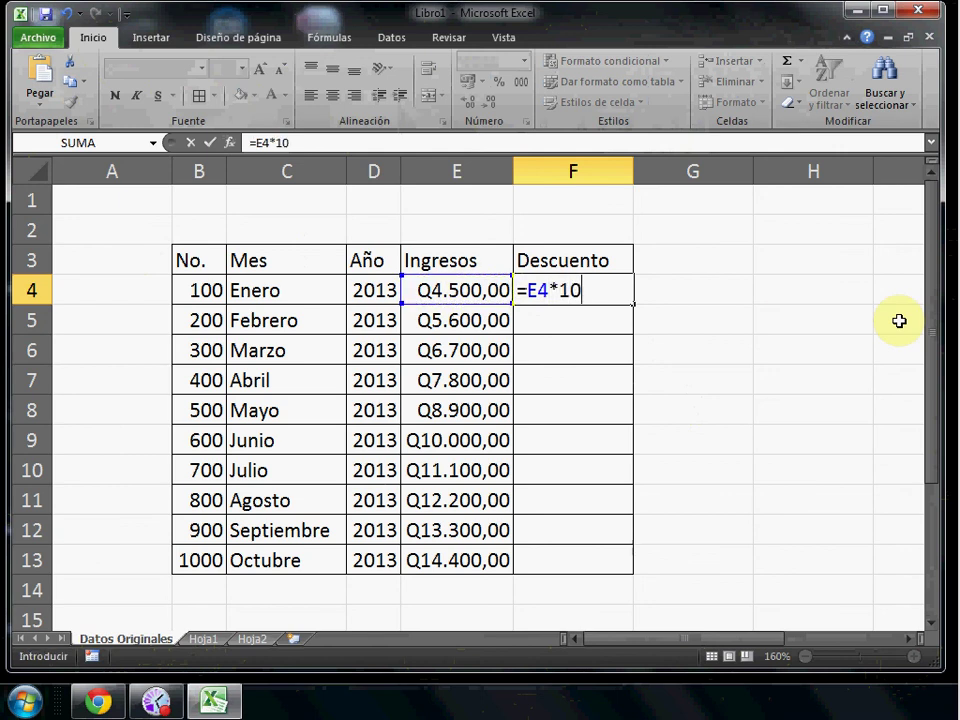
type("%")
key("Return")
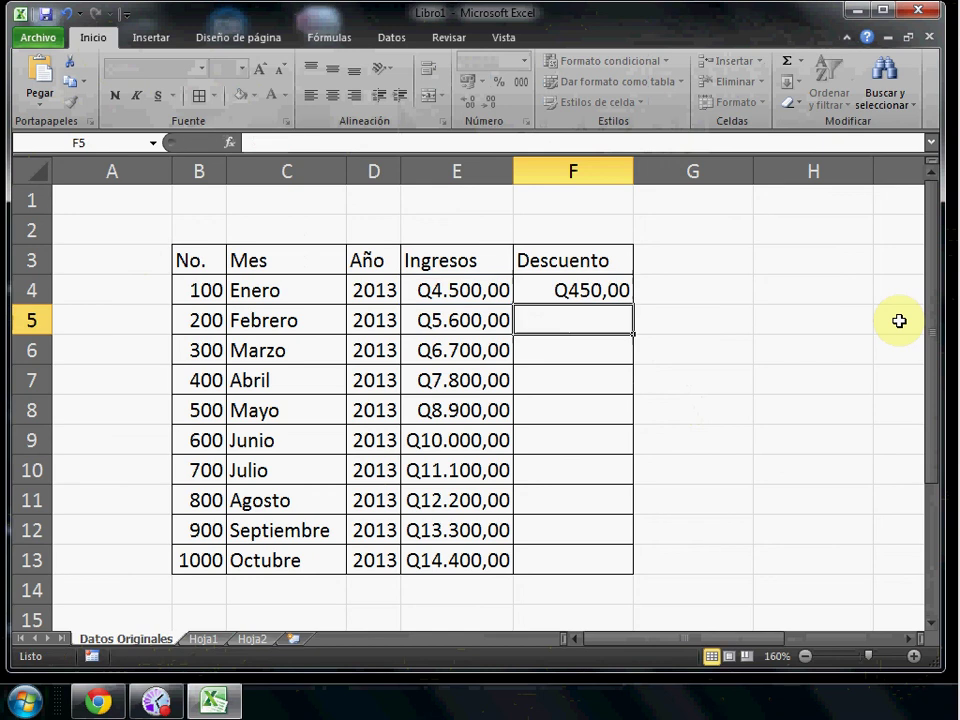
left_click(608, 292)
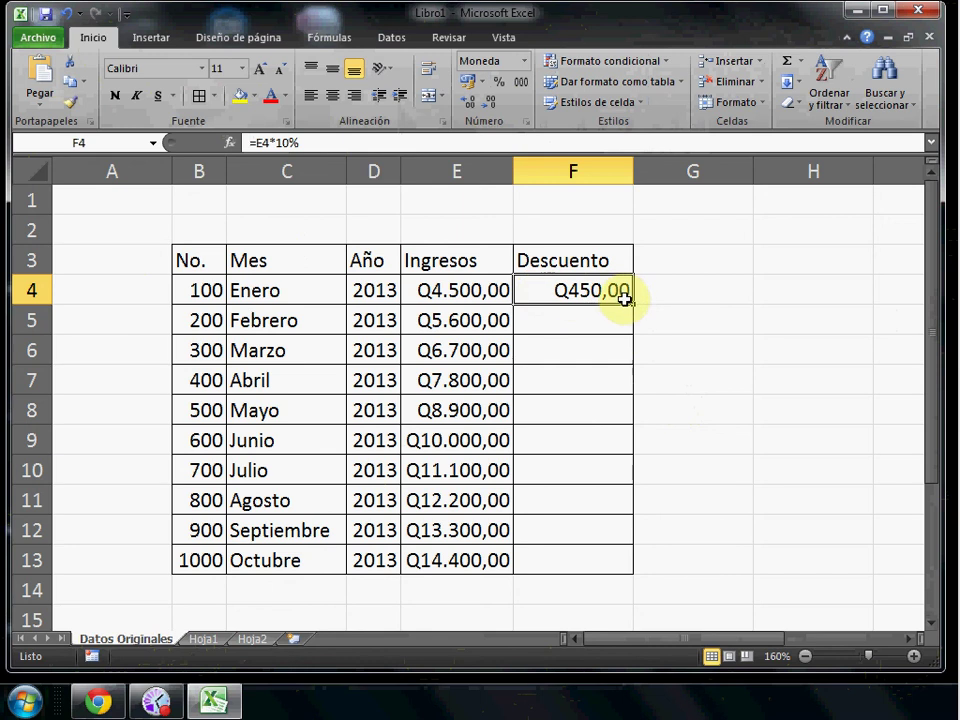
double_click(632, 302)
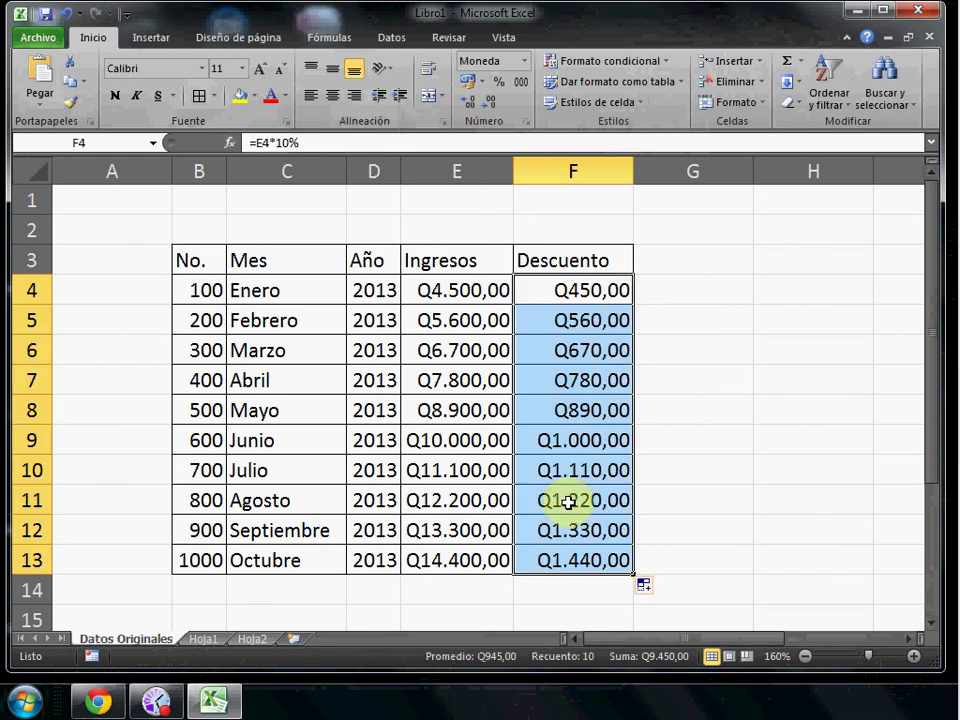